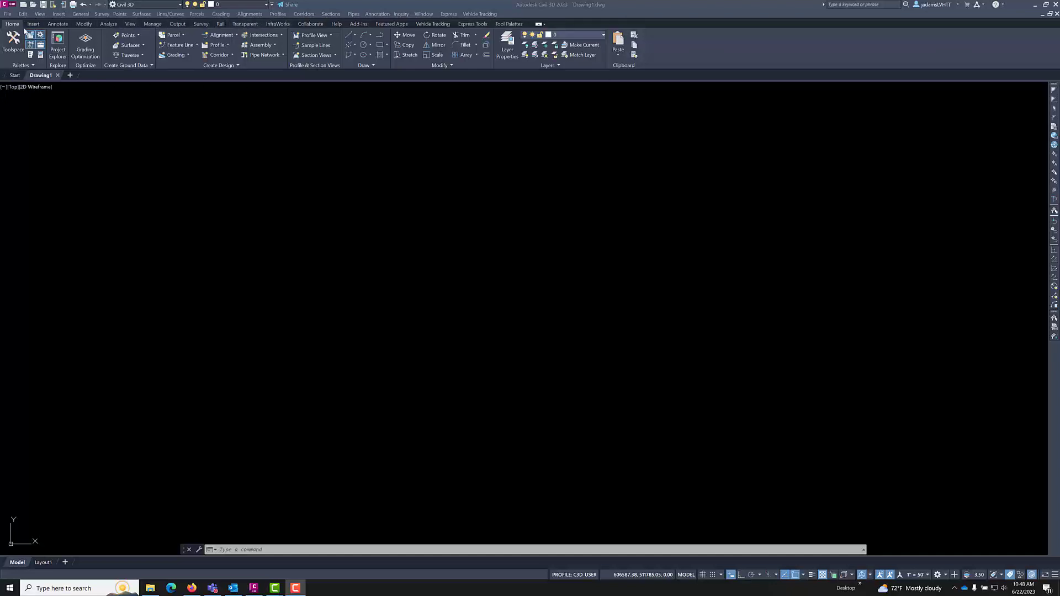
Step: Browse the Insert, Annotate, Modify, Analyze, View, Manage and Output ribbon tabs
click(34, 24)
click(58, 25)
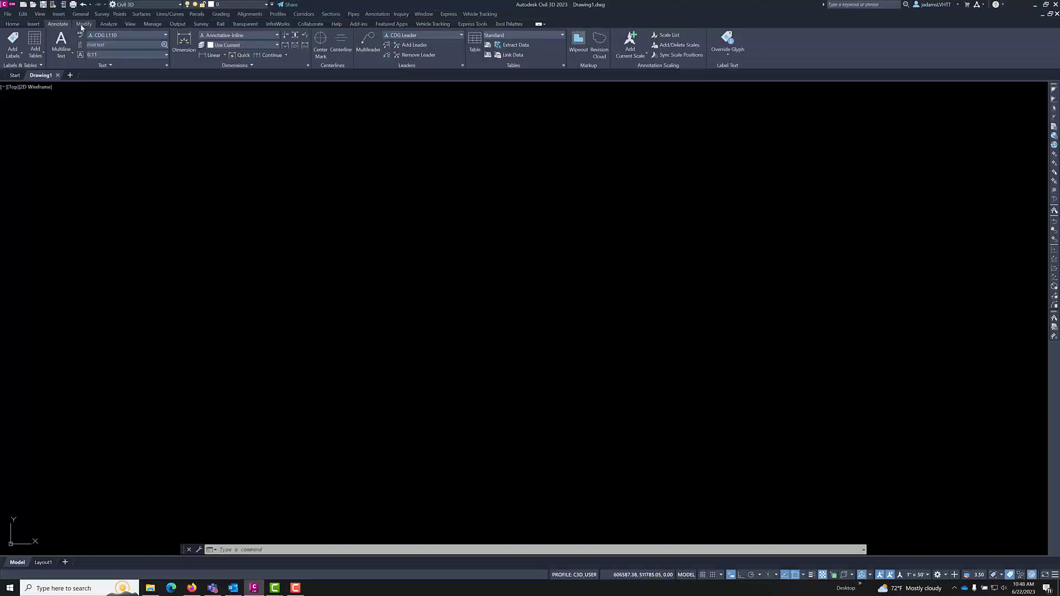
click(84, 24)
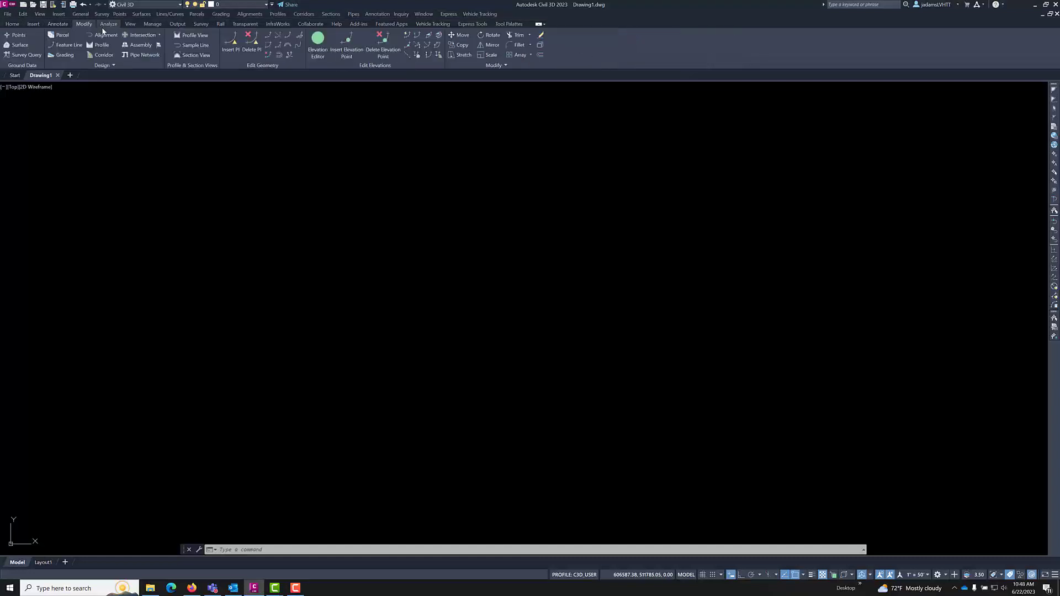
click(108, 25)
click(130, 25)
click(153, 24)
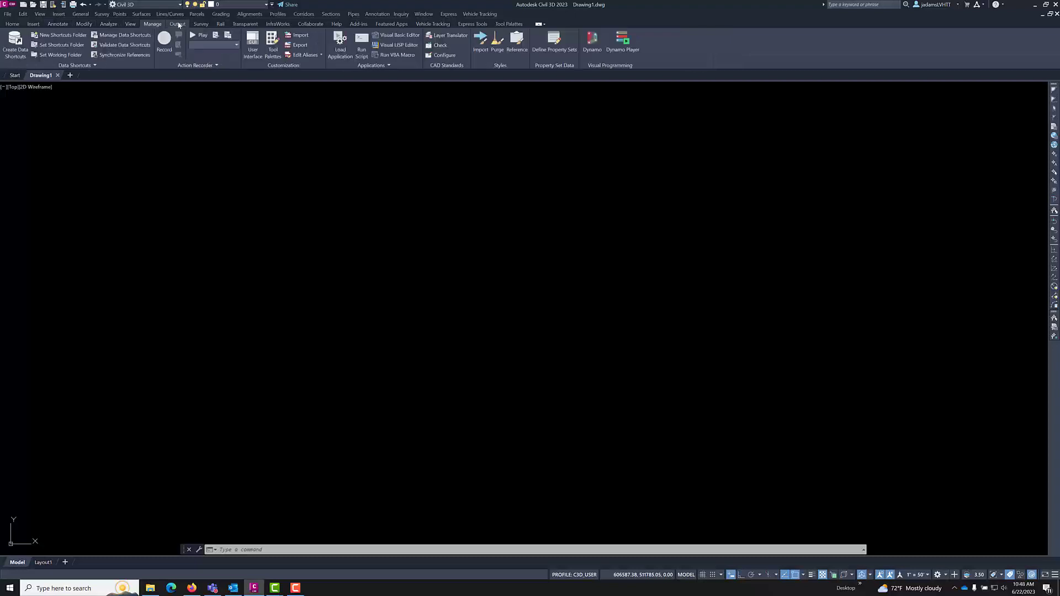
click(177, 24)
Step: Return to the Home tab and switch on the status-bar label-group setting
click(12, 25)
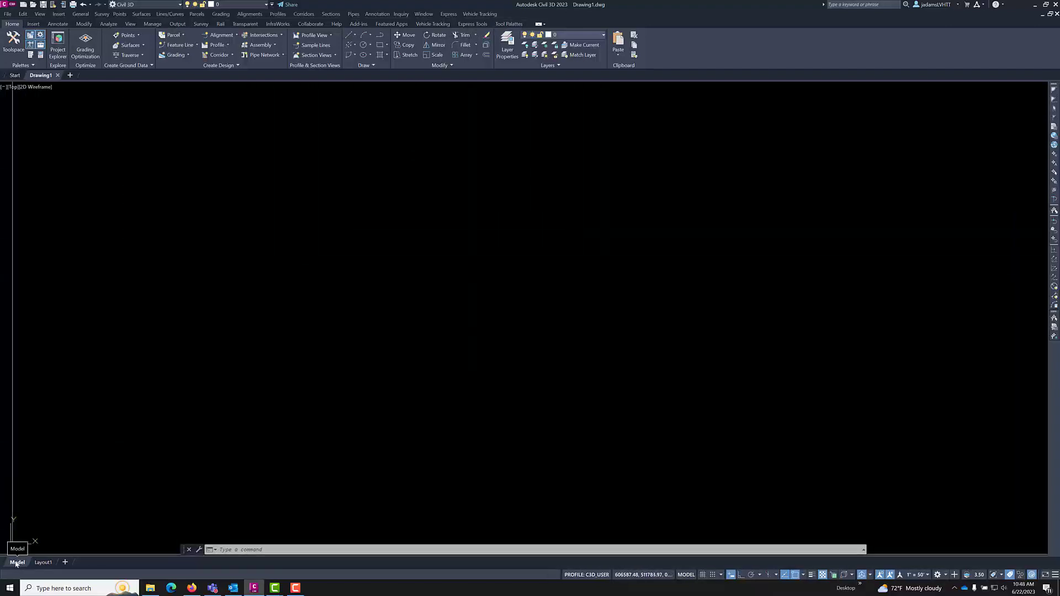
mouse_move(41, 564)
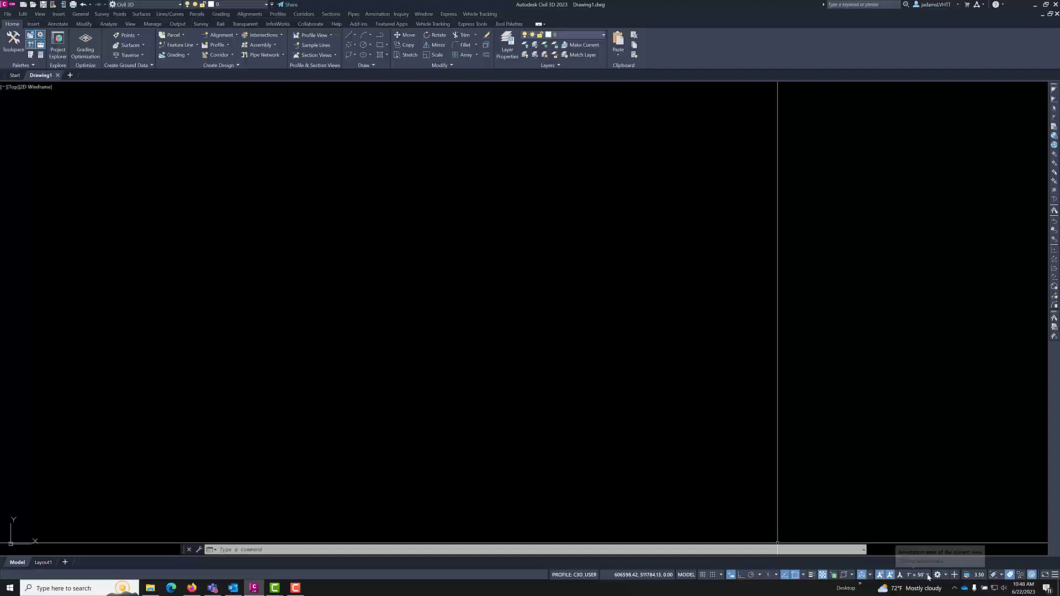
click(1009, 575)
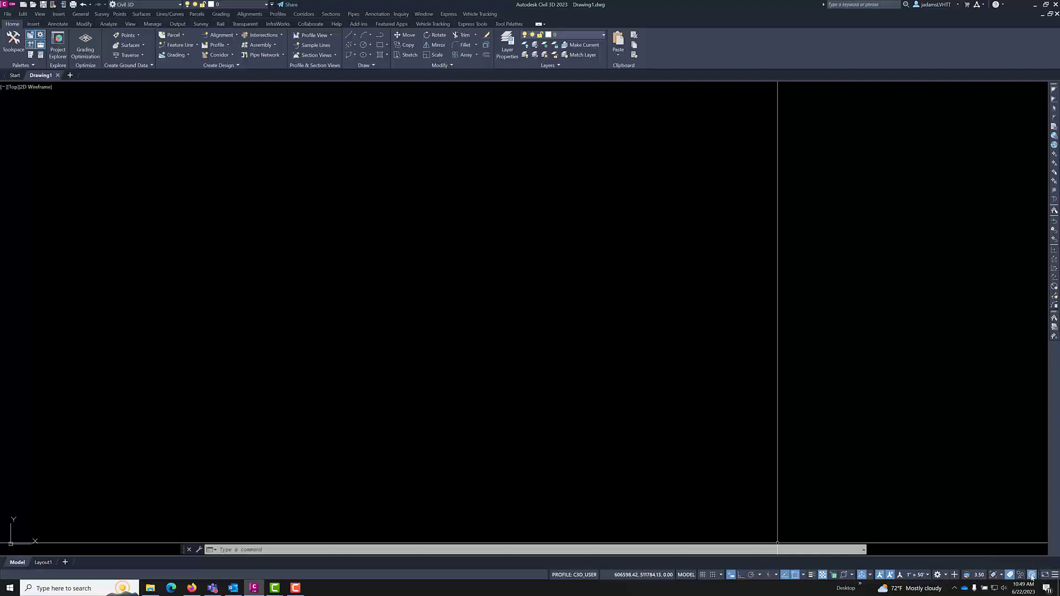
click(1055, 575)
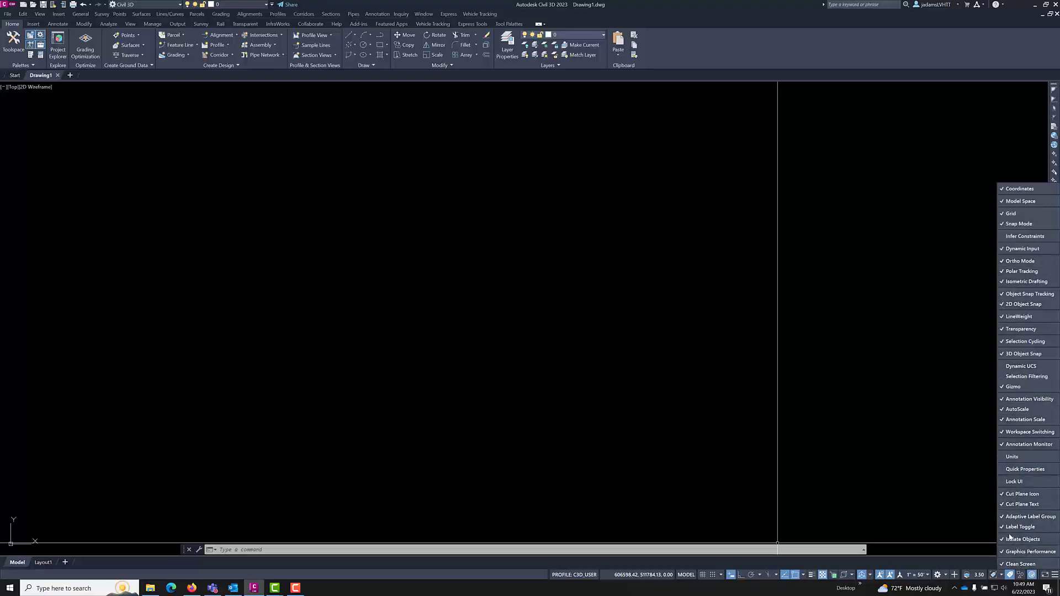
click(849, 140)
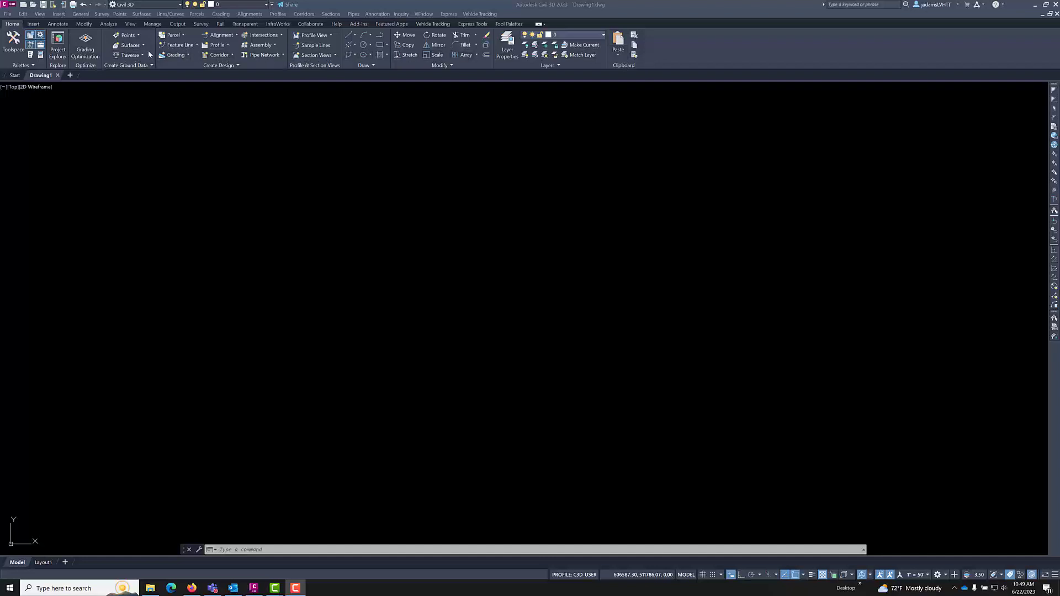
click(510, 48)
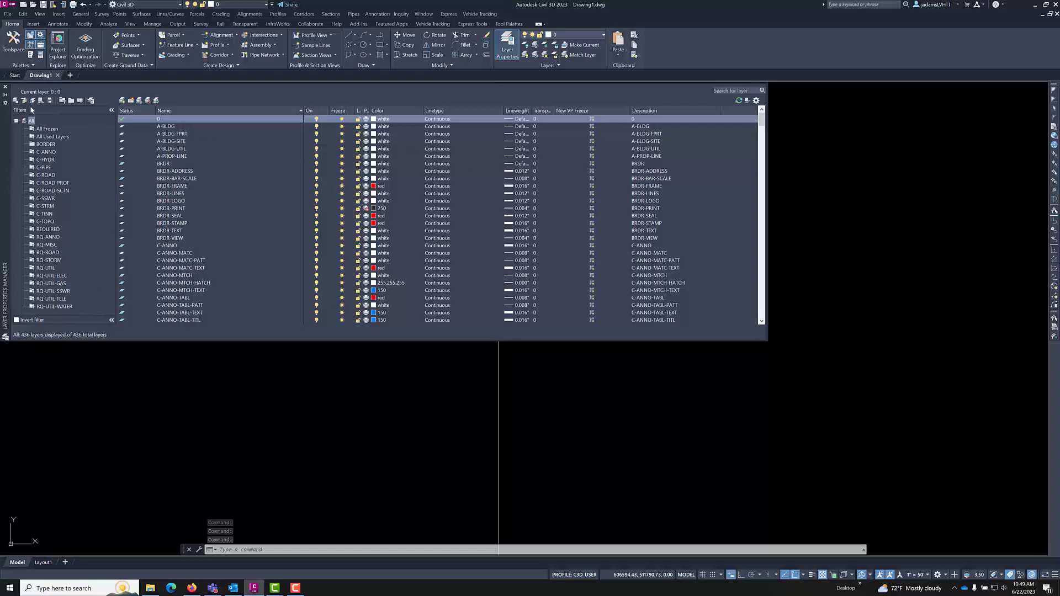
click(5, 87)
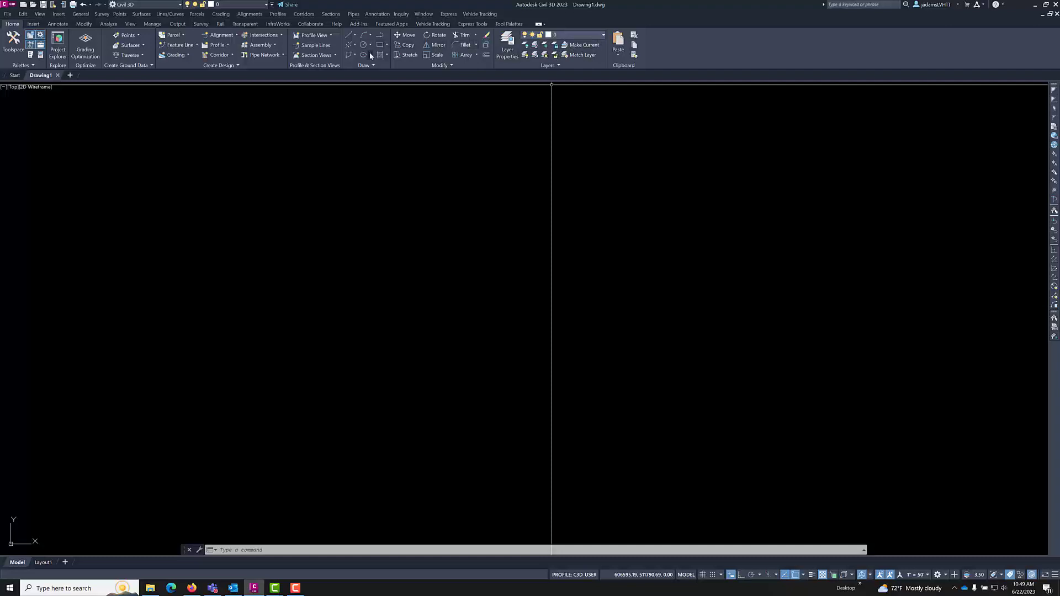
click(373, 66)
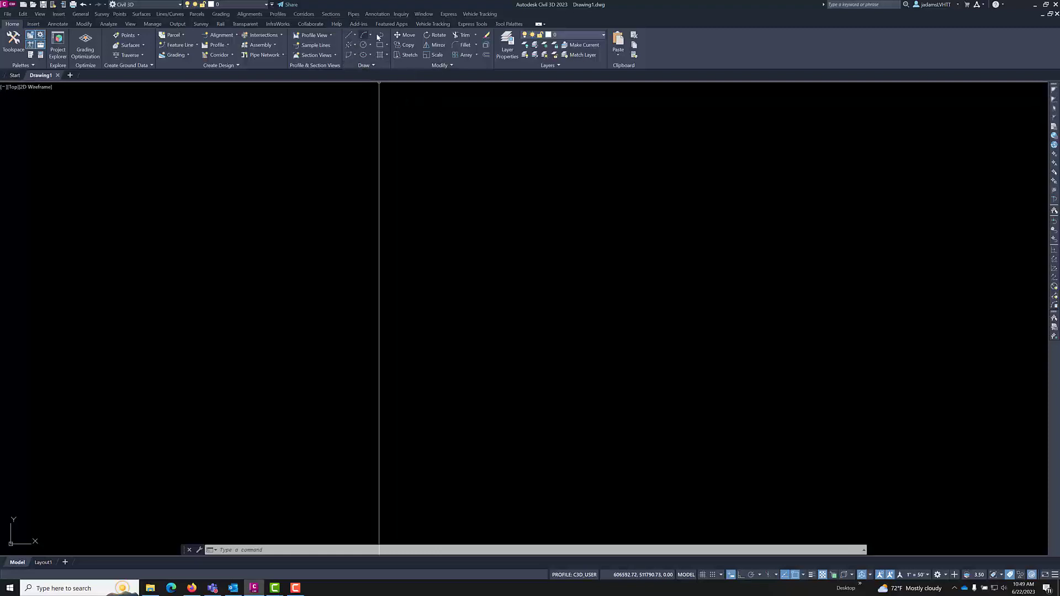
click(374, 65)
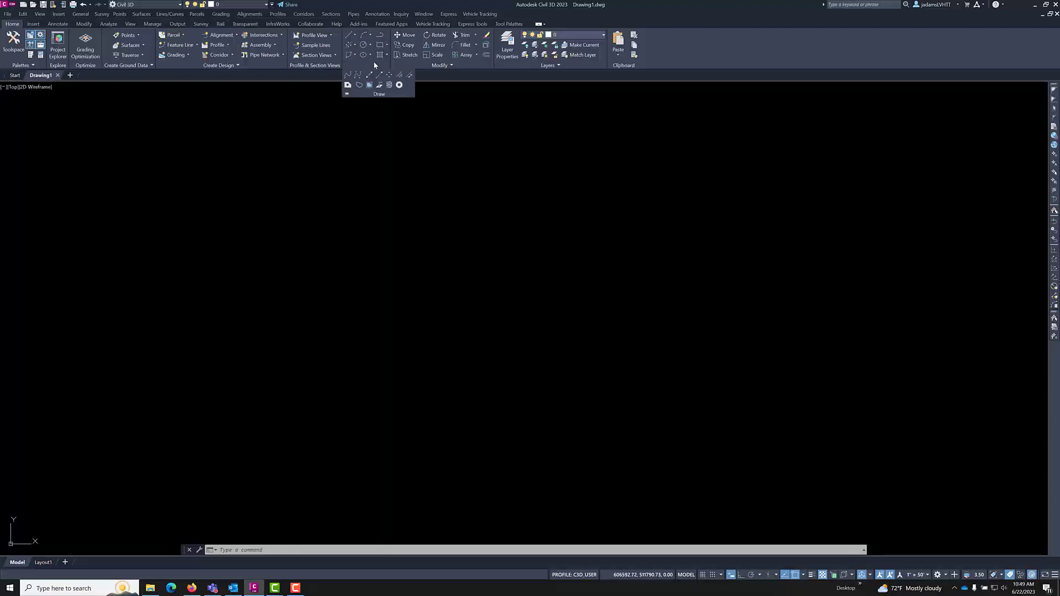
click(446, 67)
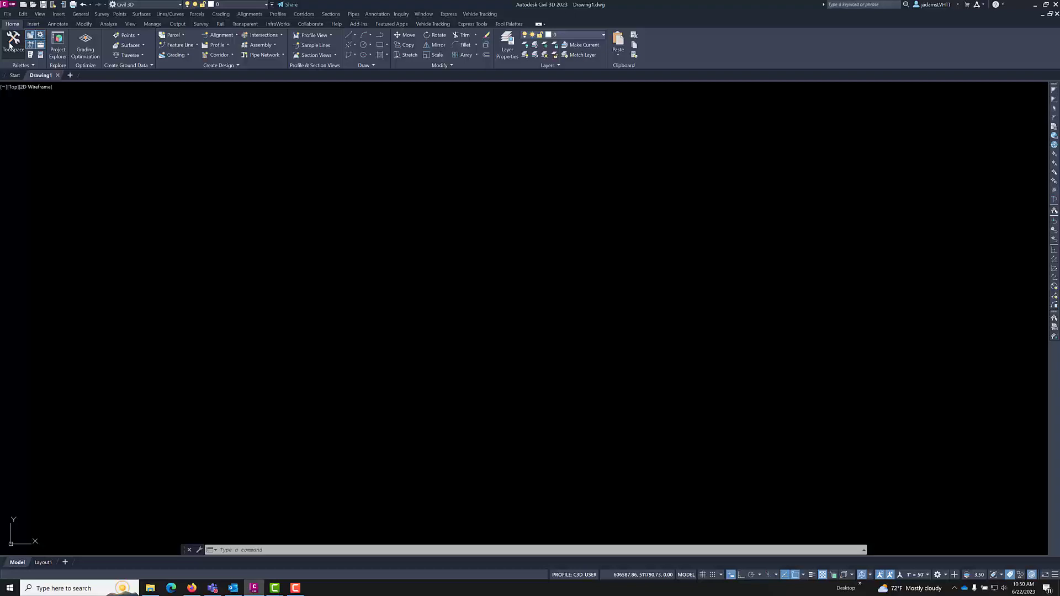
Step: Show Toolspace on its Prospector view and expand the Palettes panel's extra tools
click(11, 46)
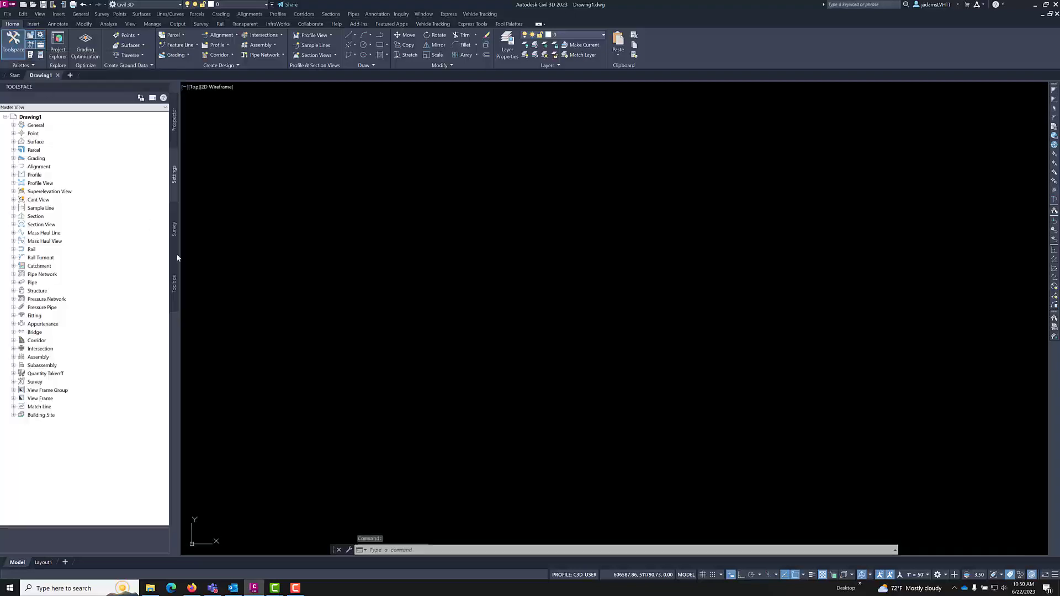
click(177, 130)
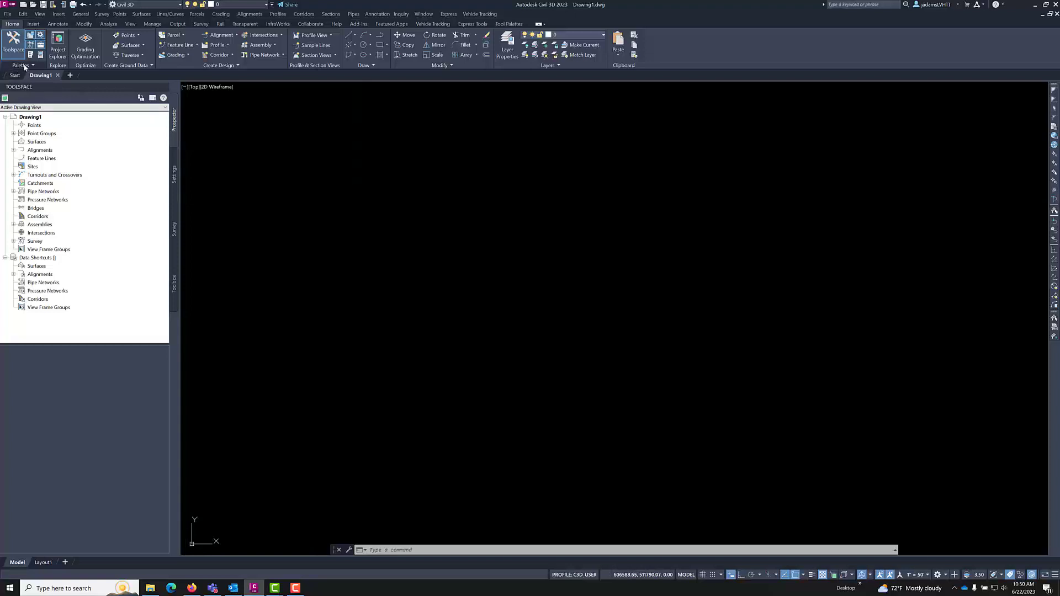
click(24, 67)
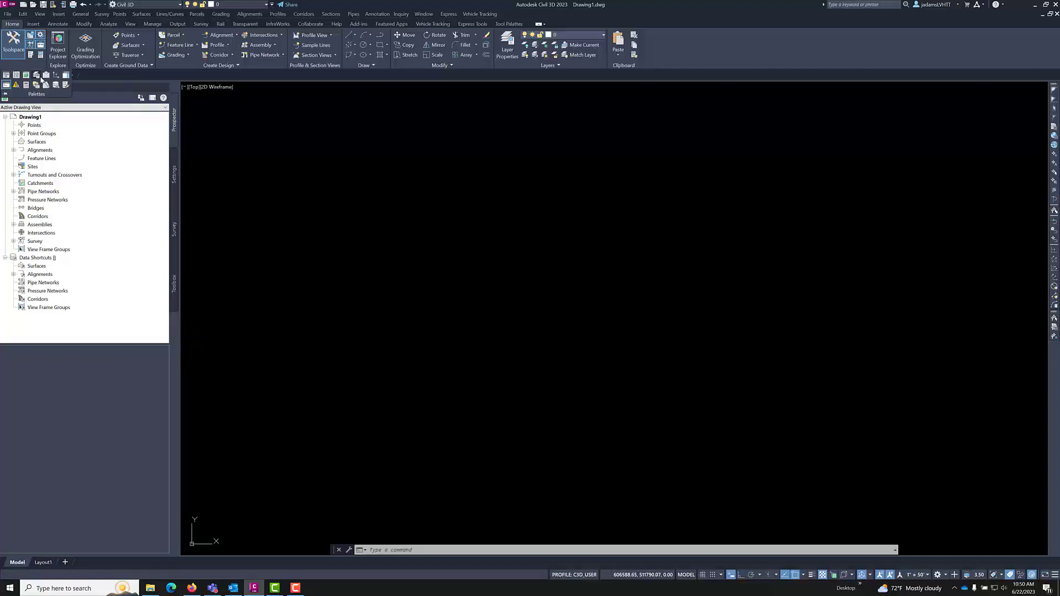
Step: Open the External References palette and float it over the drawing
click(45, 76)
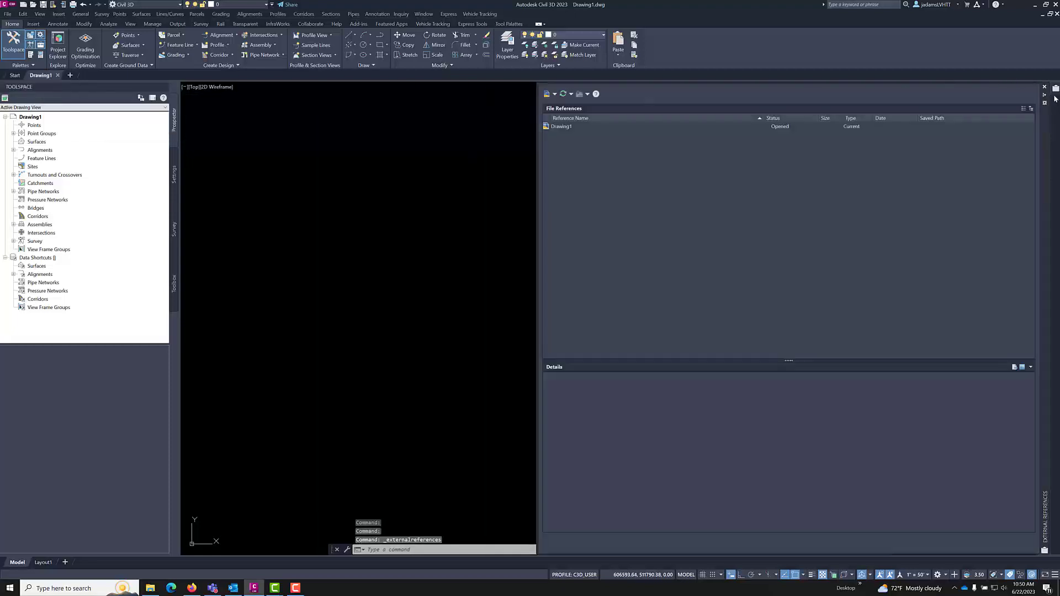
drag(1048, 132, 765, 138)
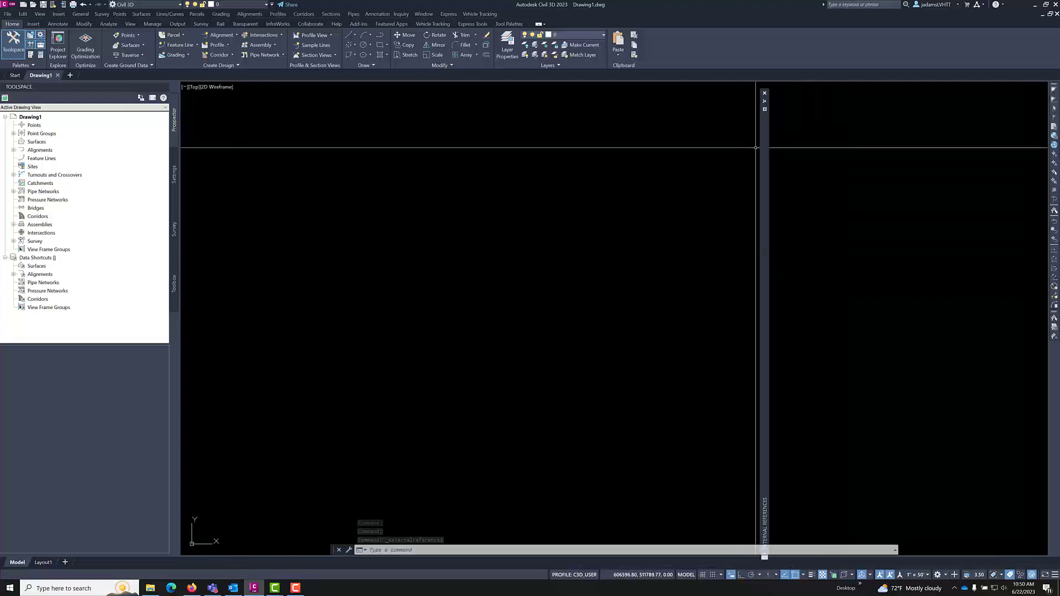
mouse_move(764, 107)
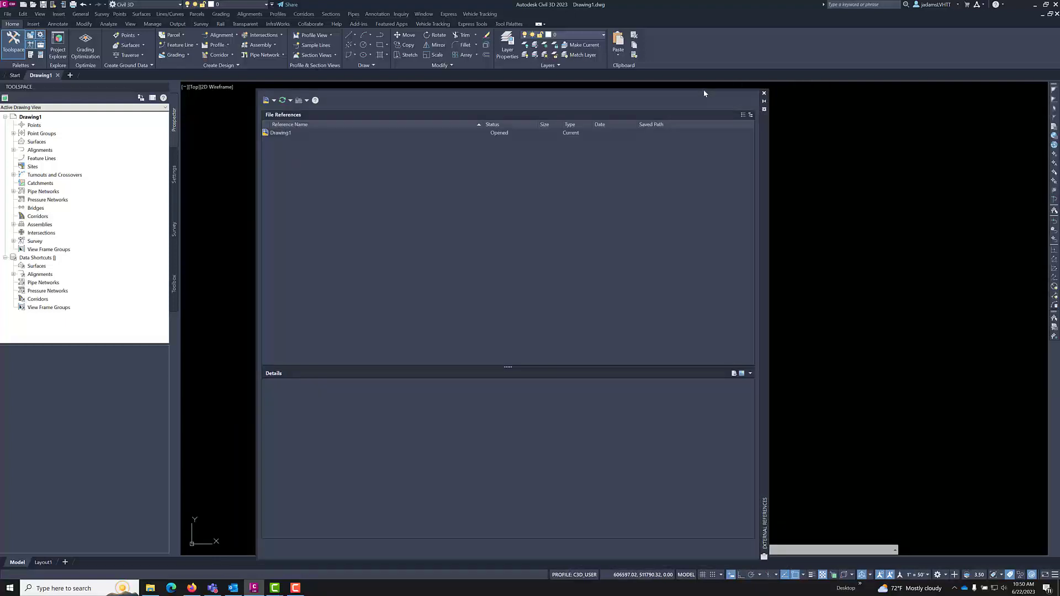
Step: Shorten and reposition the floating External References palette, then set it to auto-hide
drag(705, 89, 700, 280)
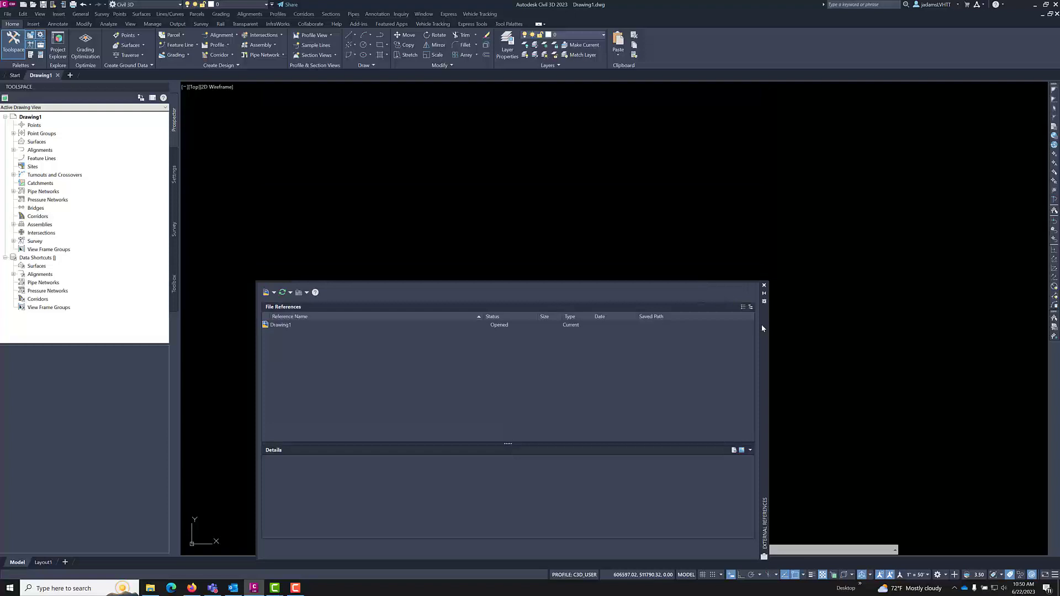
drag(767, 284, 770, 201)
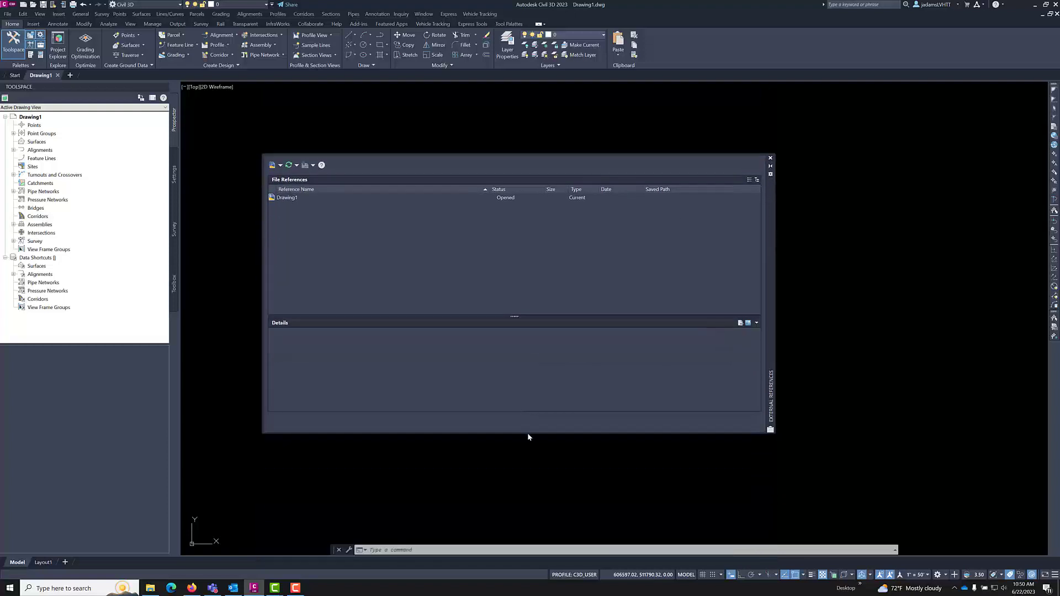
mouse_move(527, 432)
mouse_down()
mouse_move(547, 385)
mouse_move(538, 413)
mouse_up()
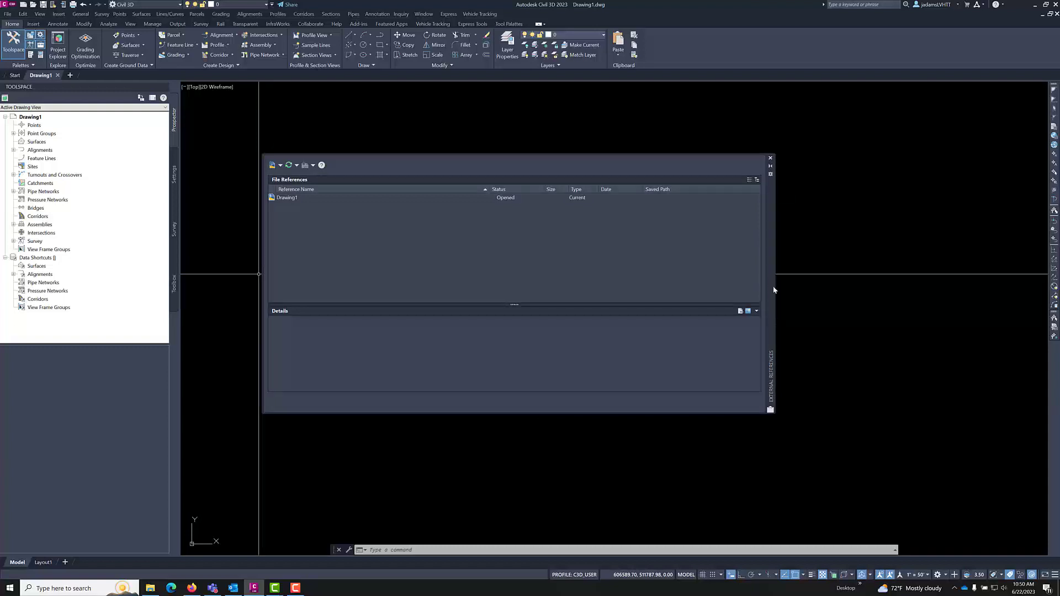
mouse_move(773, 290)
mouse_down()
mouse_move(676, 264)
mouse_move(848, 300)
mouse_move(675, 256)
mouse_move(689, 246)
mouse_move(868, 248)
mouse_move(1054, 314)
mouse_move(726, 191)
mouse_move(718, 83)
mouse_move(719, 263)
mouse_move(1041, 288)
mouse_up()
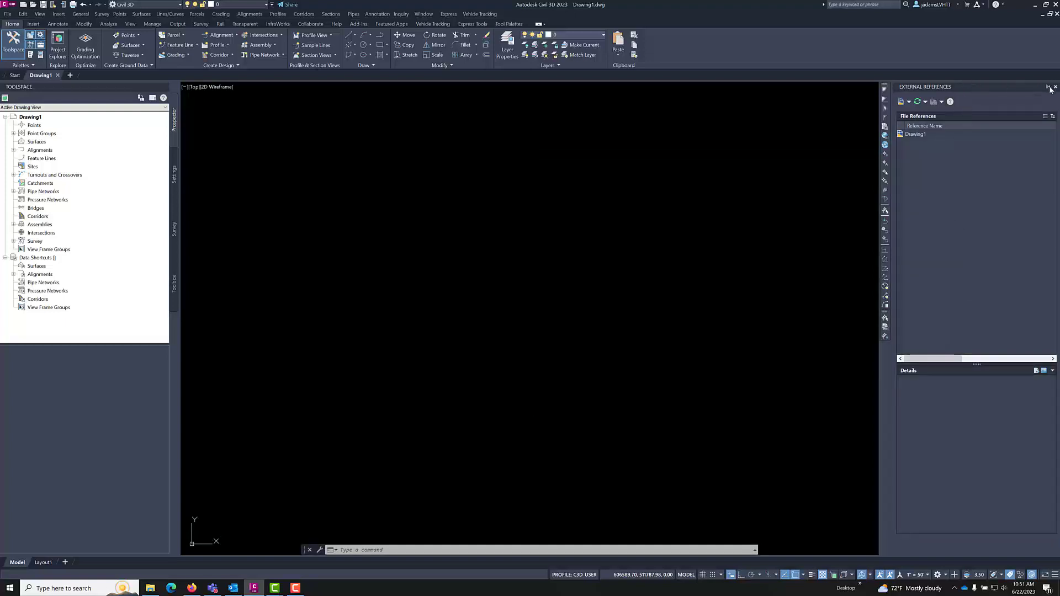
click(1048, 88)
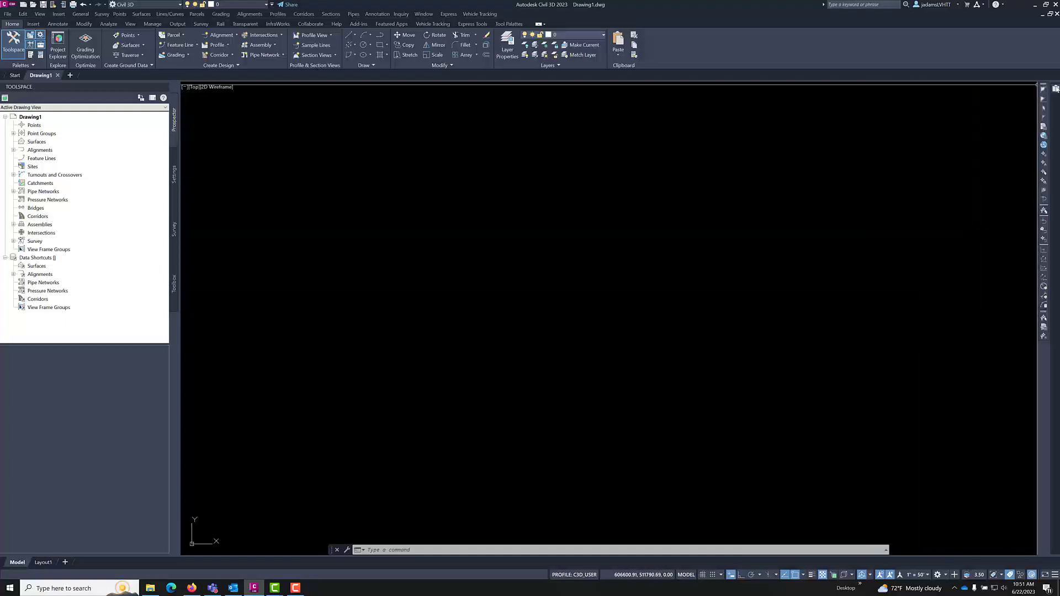
mouse_move(1056, 88)
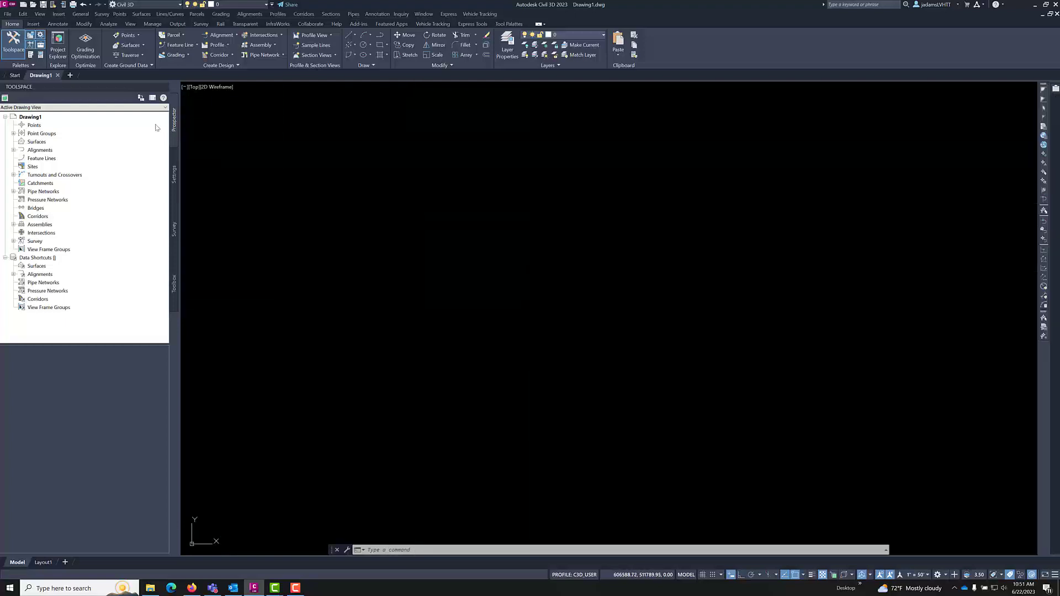
Step: Re-pin the Toolspace palette open and toggle the Tool Palettes window on and off
click(156, 89)
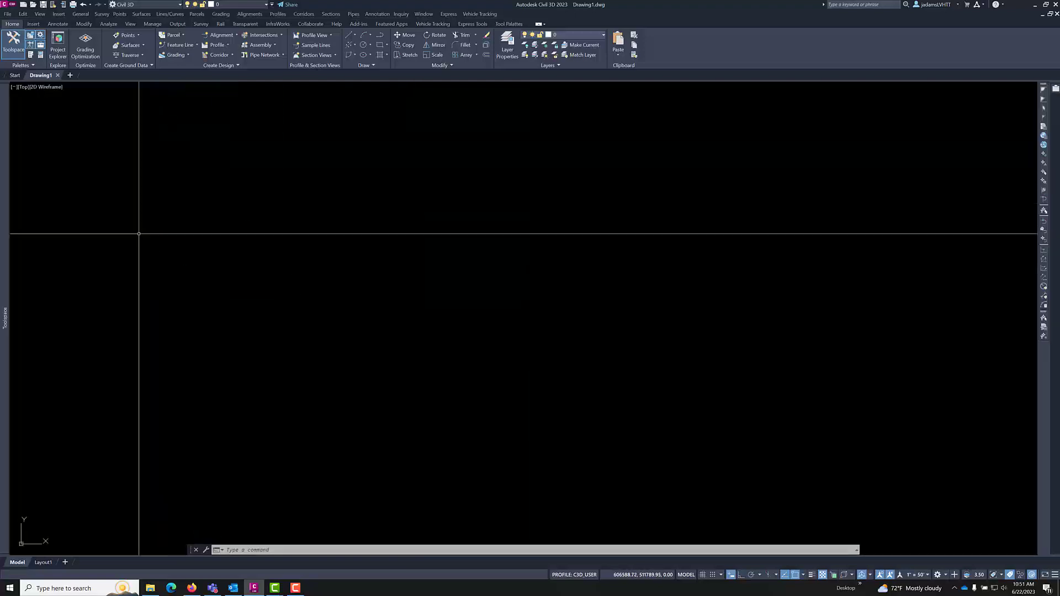
mouse_move(4, 165)
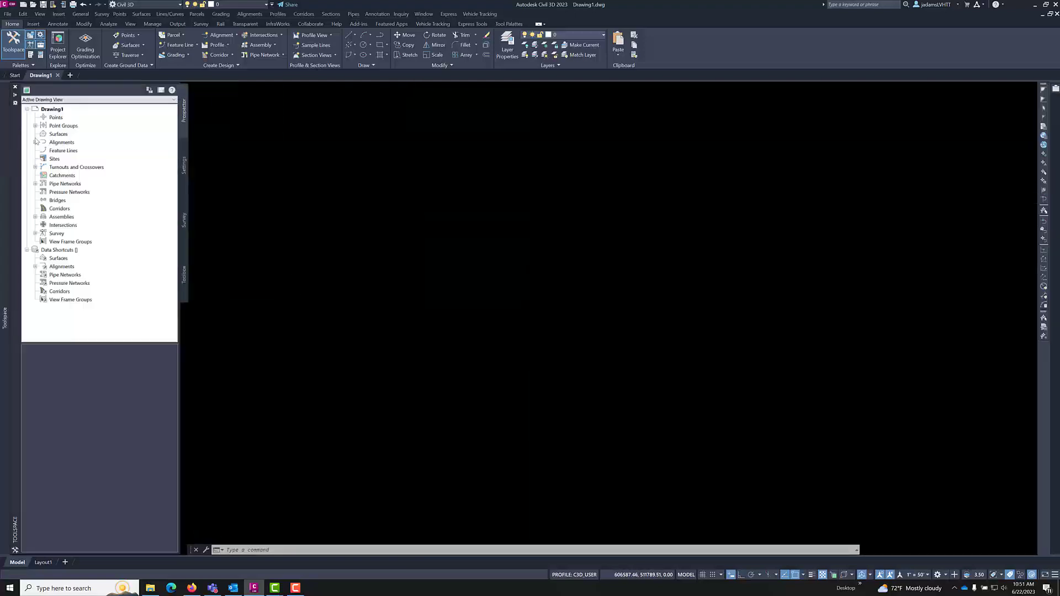
click(15, 95)
click(304, 179)
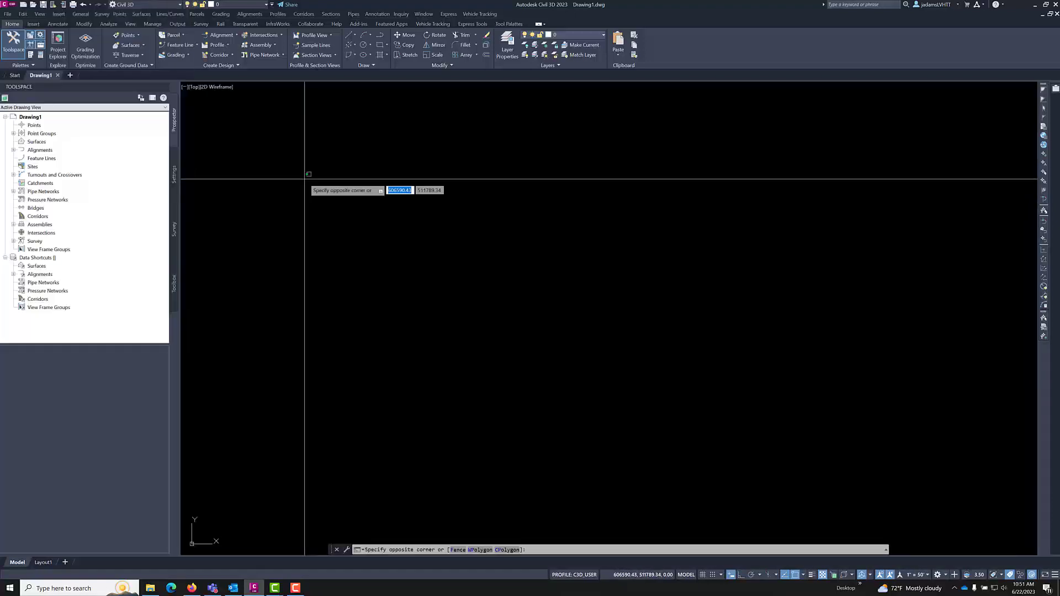
click(256, 159)
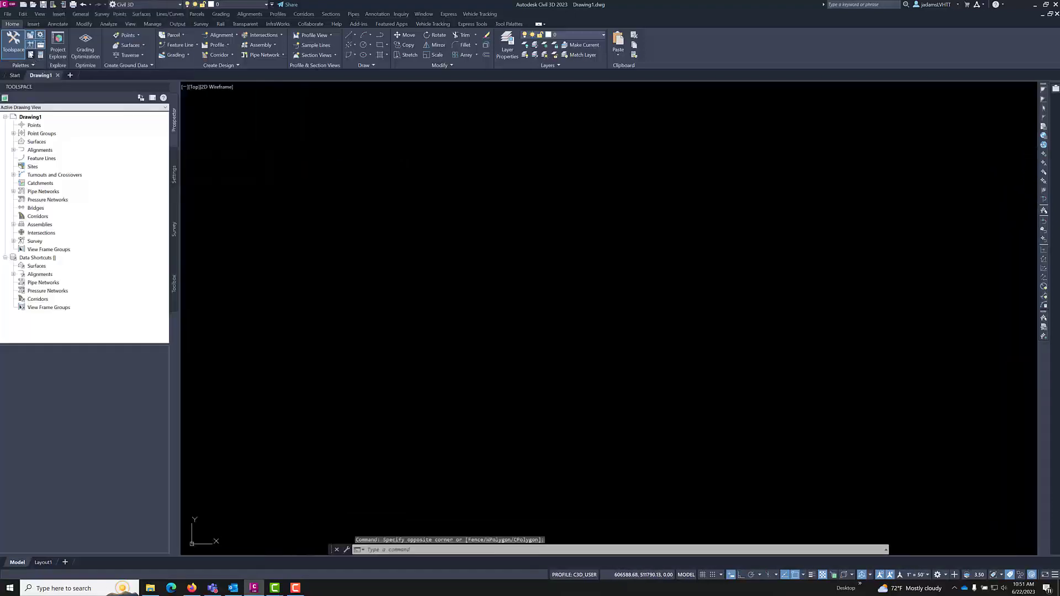
click(31, 56)
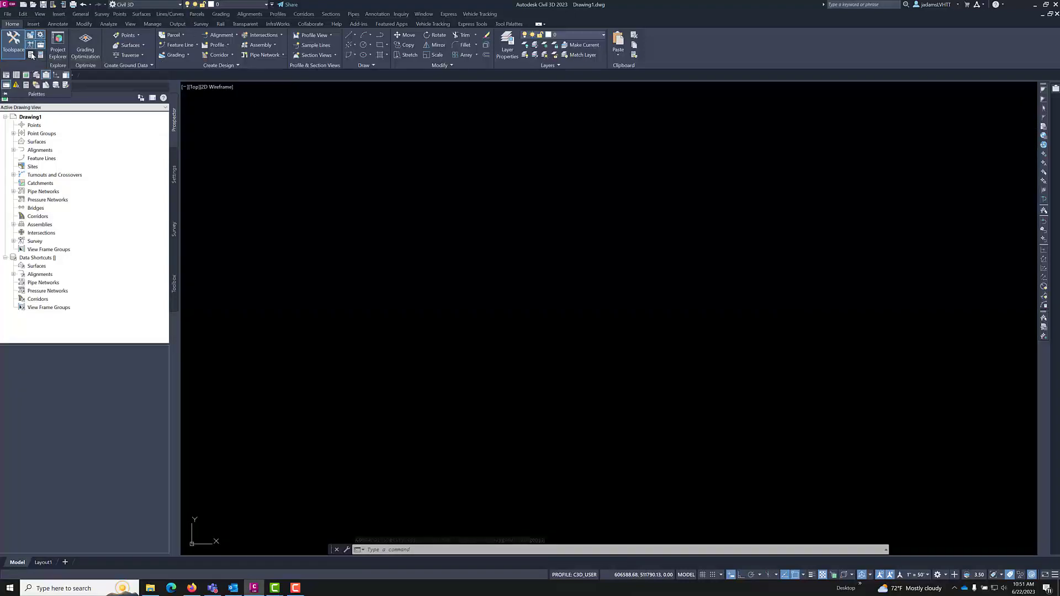
click(31, 55)
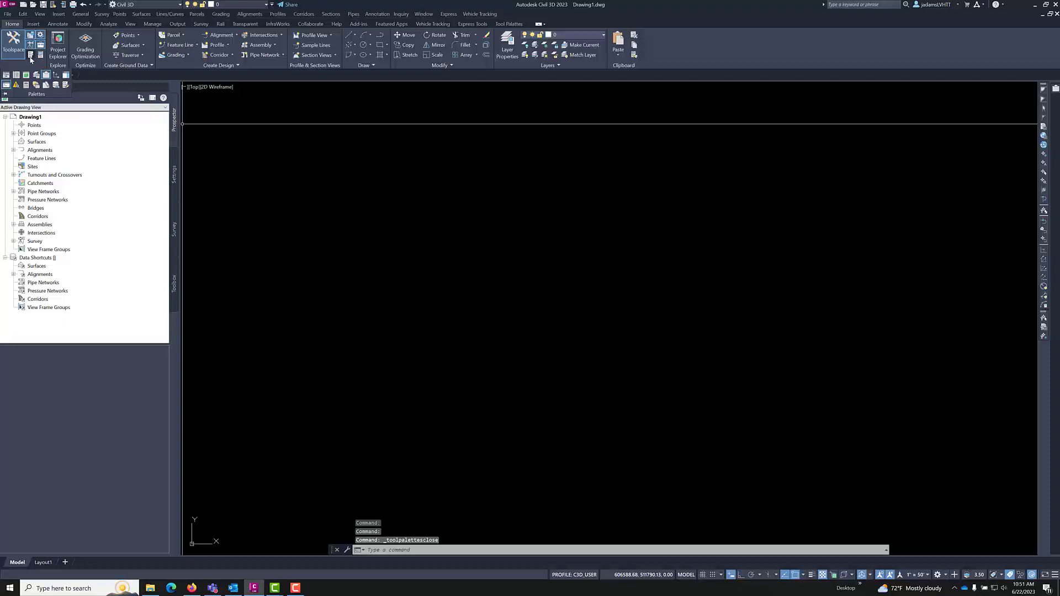
Step: Float and re-dock the Properties palette on the right, set it to auto-hide, and undock the command line
click(40, 54)
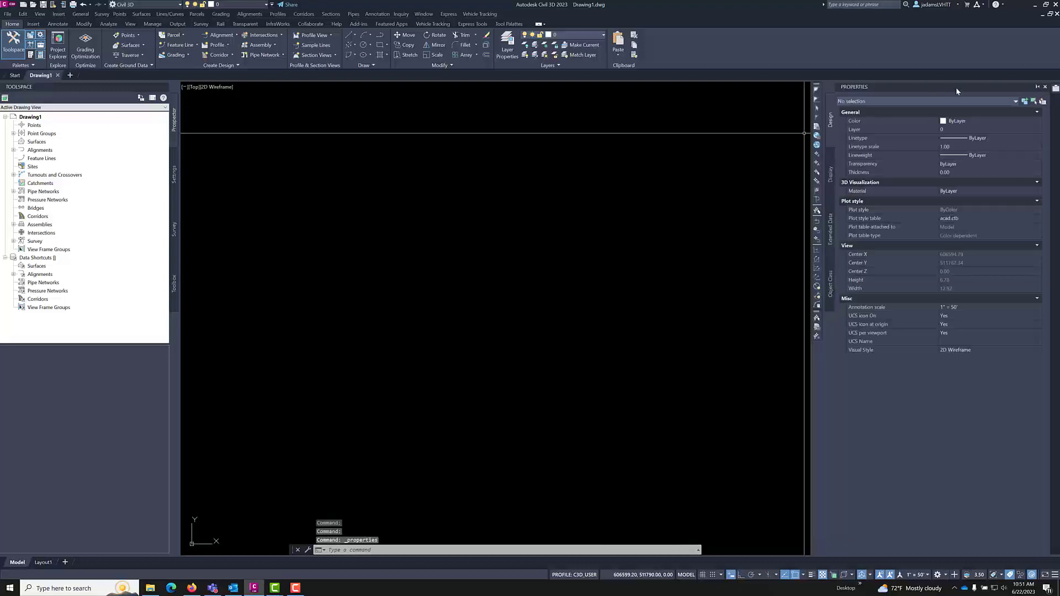
drag(563, 180, 533, 173)
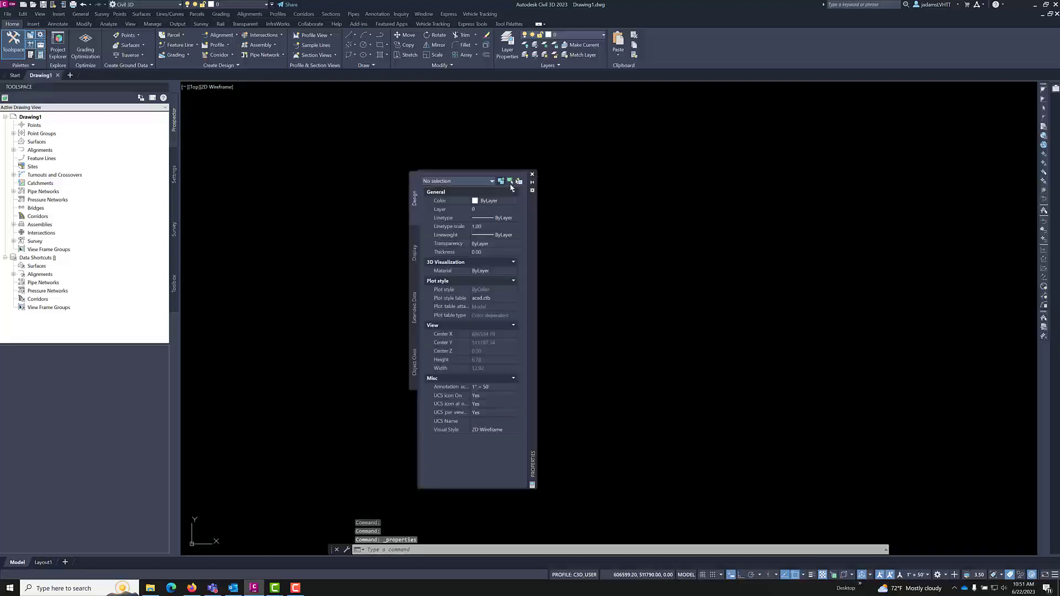
click(531, 207)
key(ctrl+1)
drag(621, 197, 1052, 279)
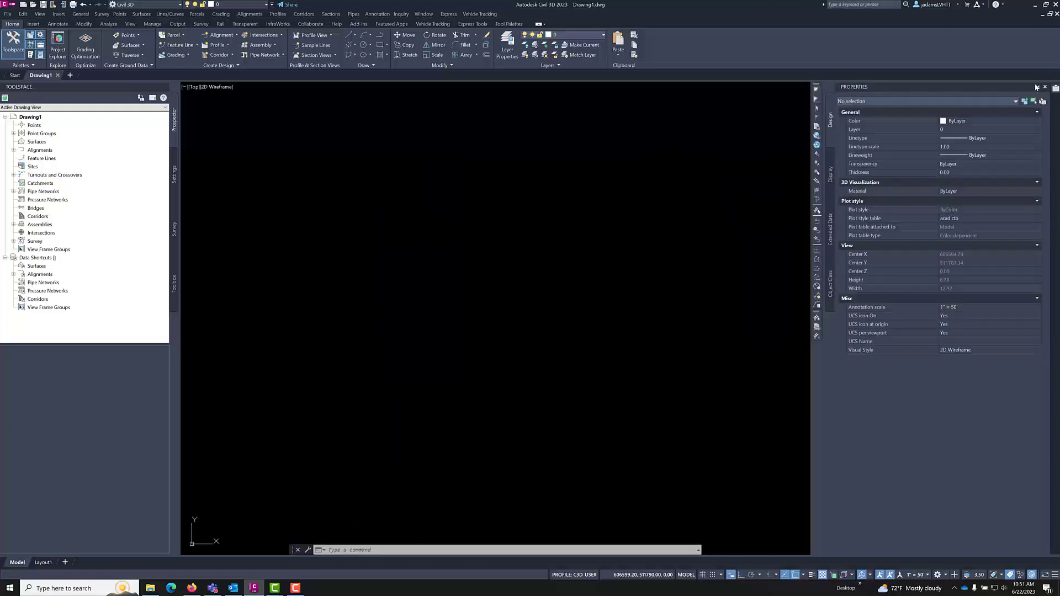
click(1037, 87)
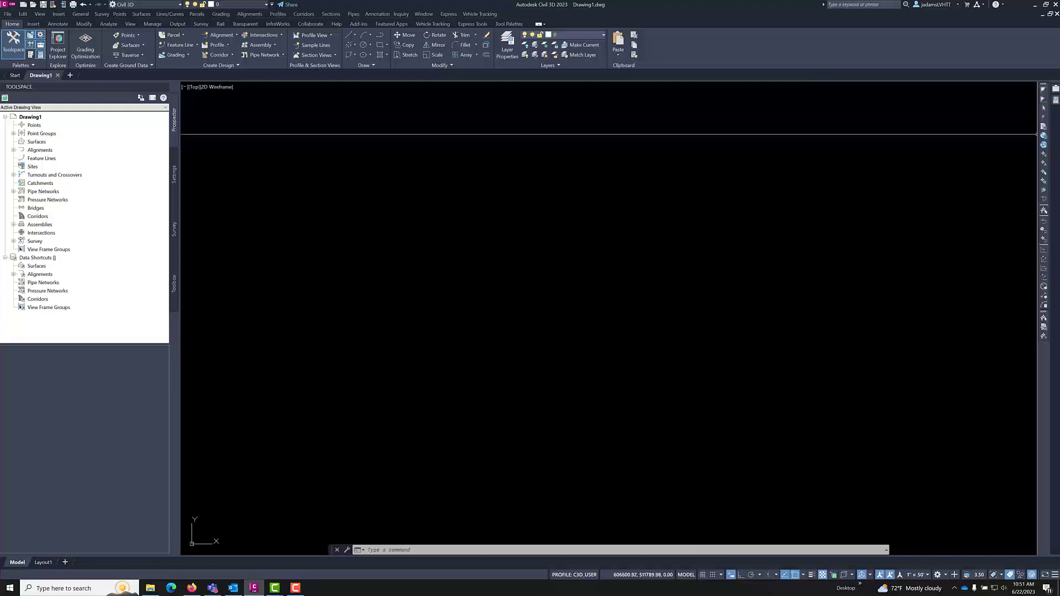
mouse_move(1056, 103)
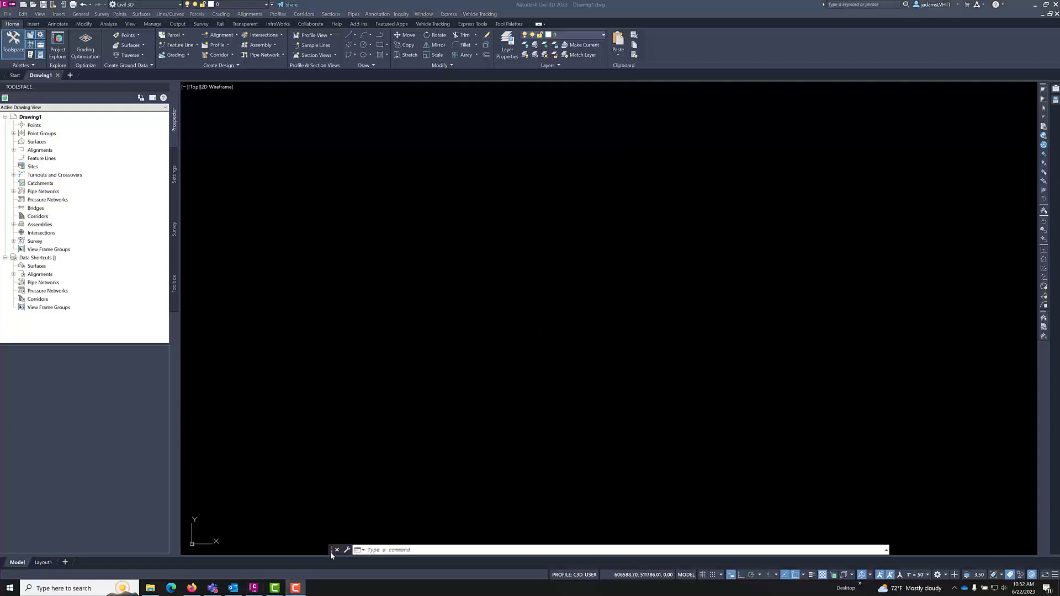
drag(330, 552, 335, 407)
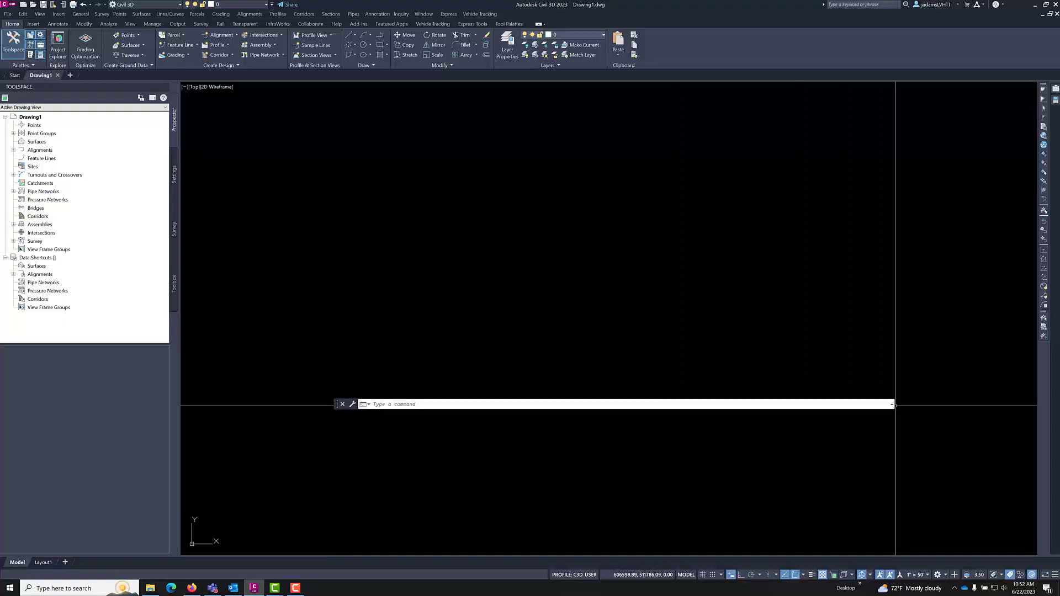
Step: Narrow the floating command line and dock it full-width along the bottom edge
drag(892, 405, 804, 404)
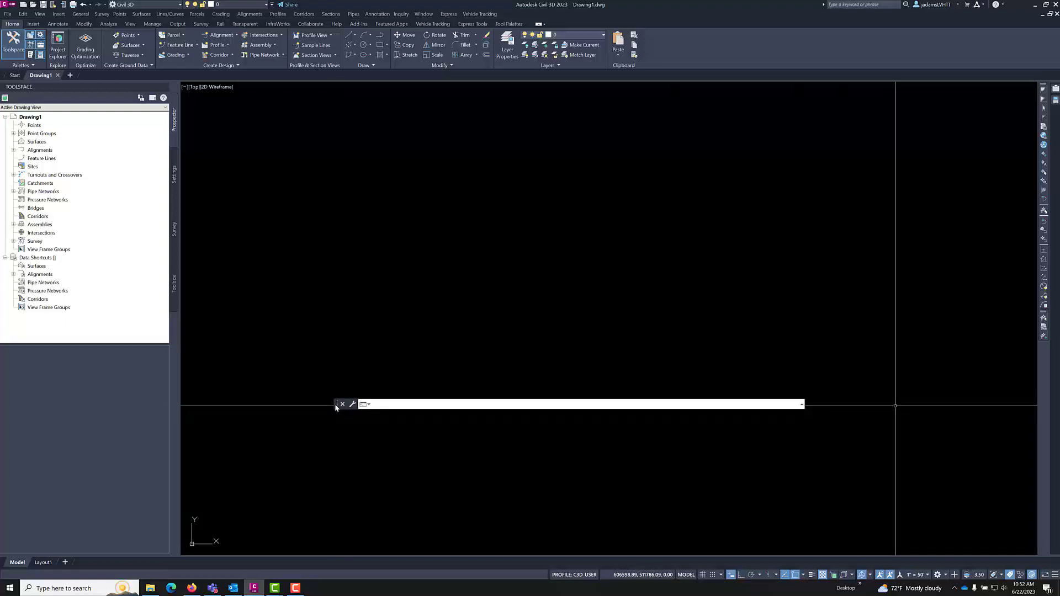
mouse_move(334, 403)
mouse_down()
mouse_move(333, 453)
mouse_move(330, 96)
mouse_move(327, 553)
mouse_up()
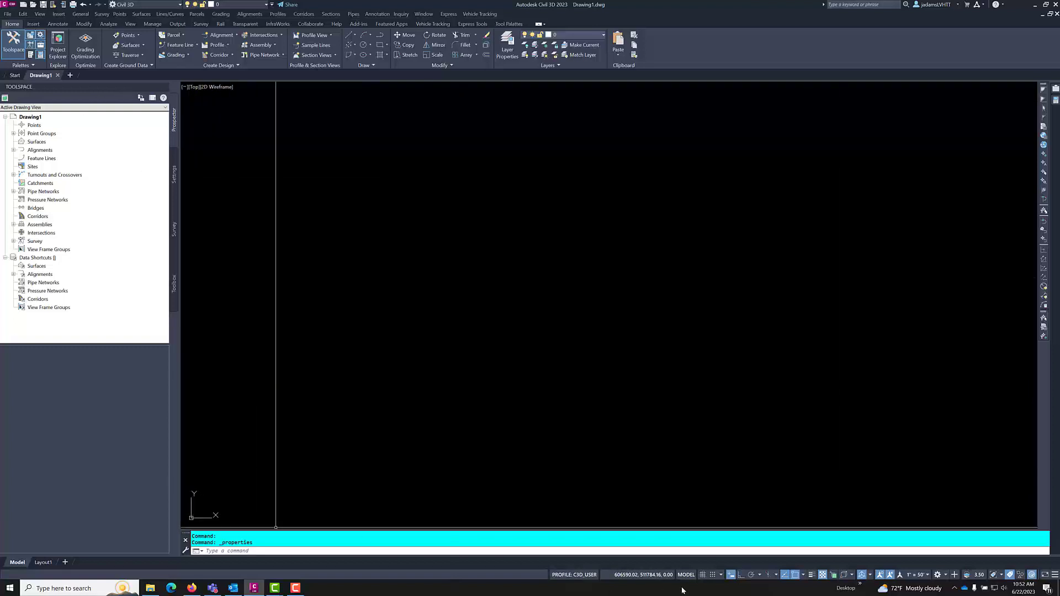
click(1053, 576)
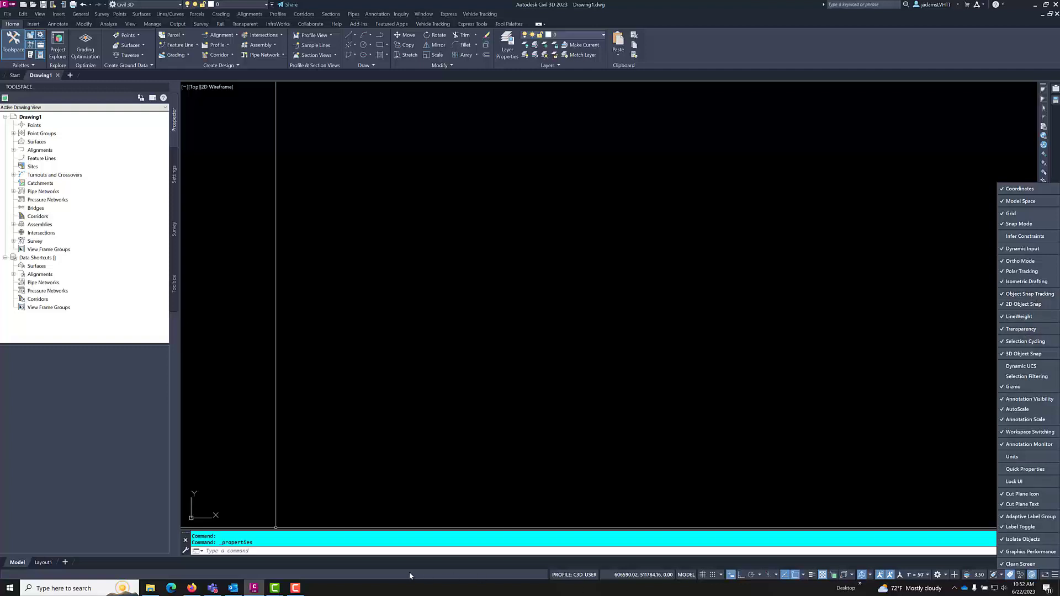
click(481, 574)
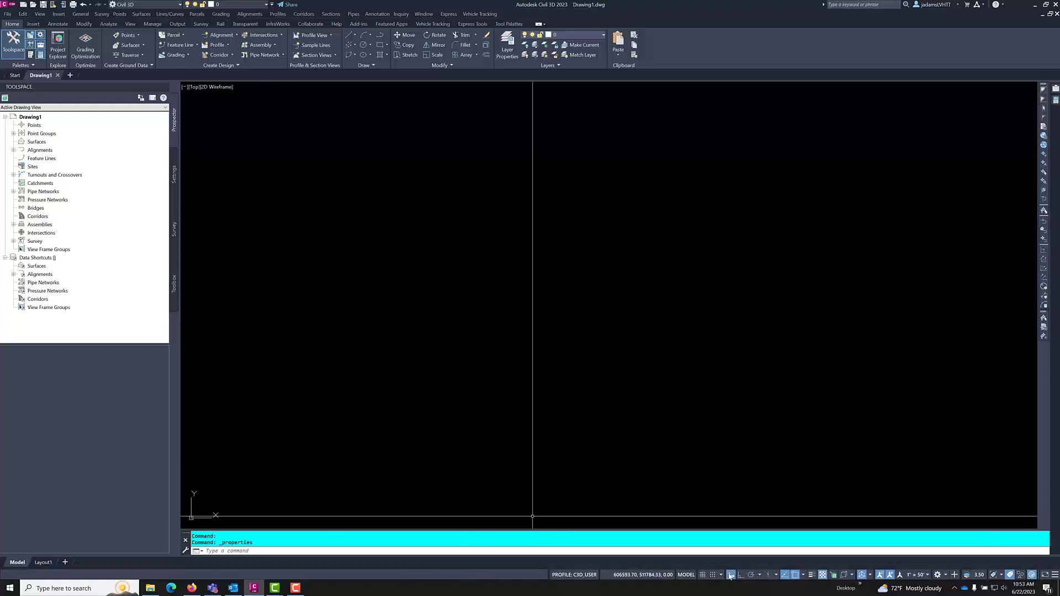
Step: Draw a four-vertex zigzag polyline ending at the upper right
click(423, 331)
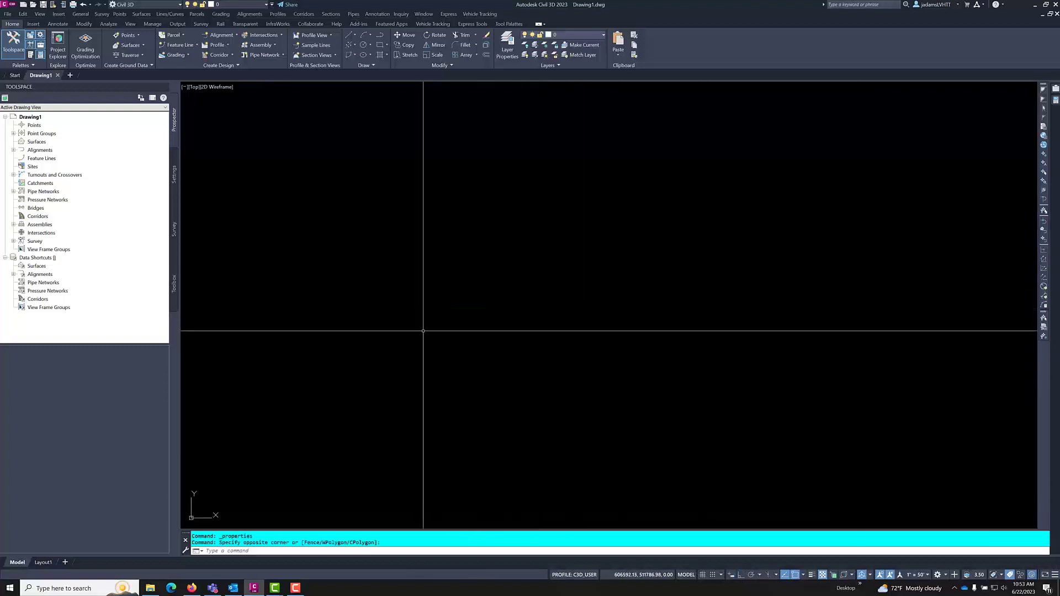
click(379, 36)
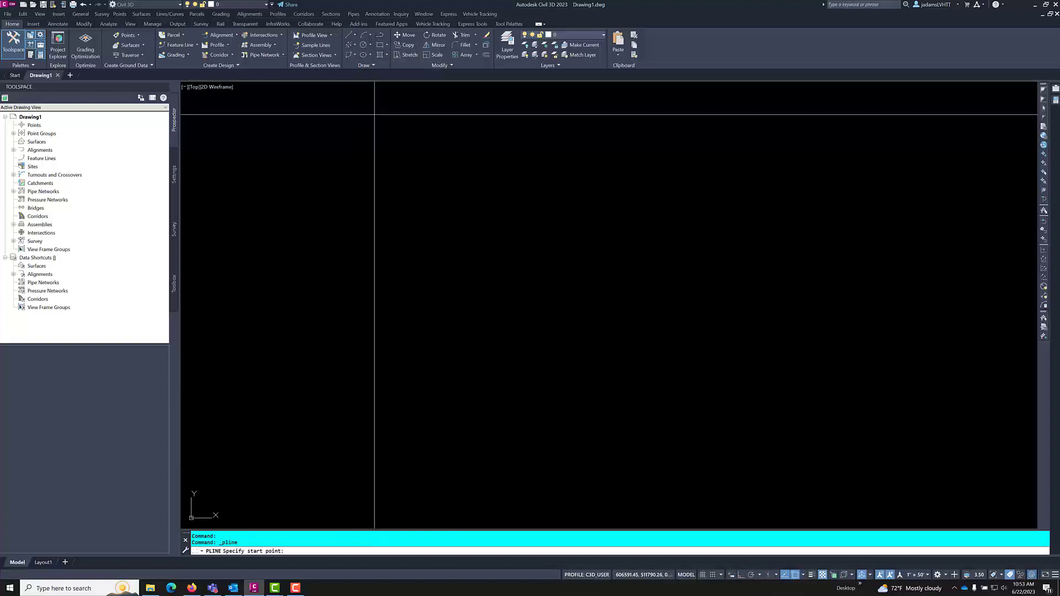
click(288, 376)
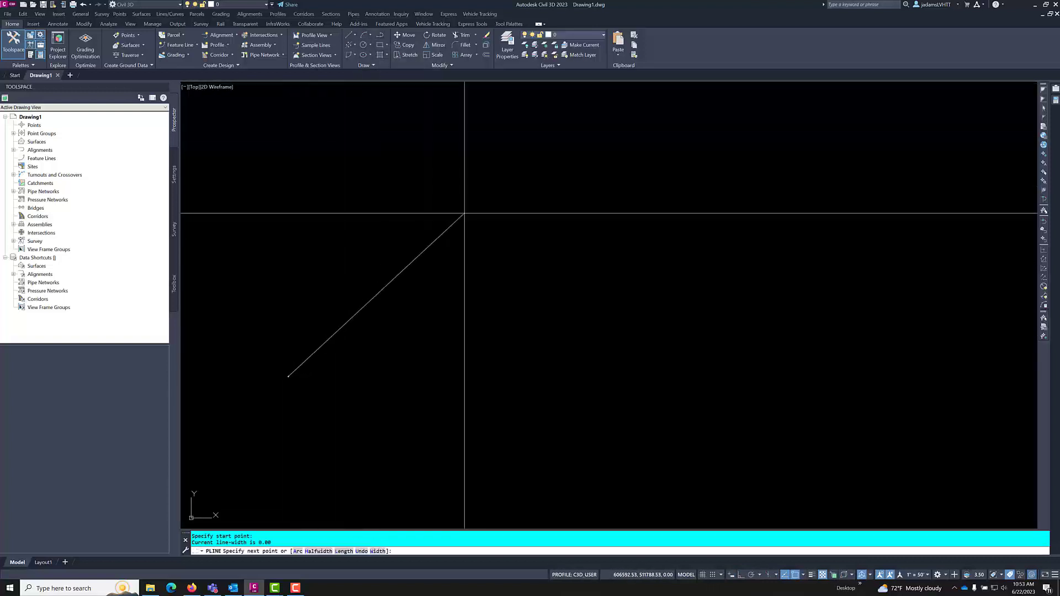
click(480, 203)
click(559, 369)
click(751, 149)
key(Return)
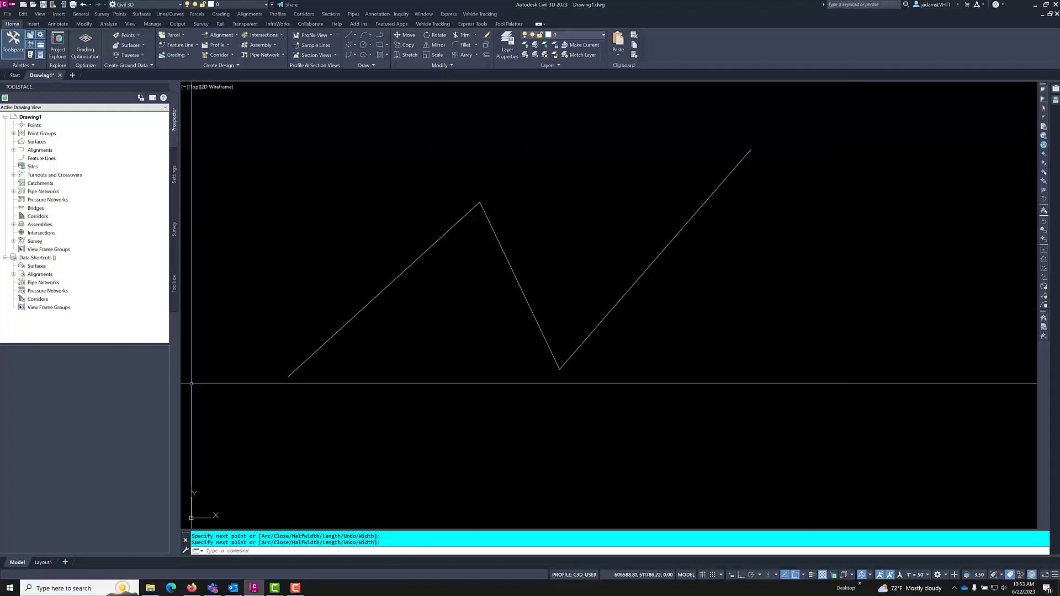
Step: Draw a second four-vertex polyline with PL, bending up toward the right
click(250, 551)
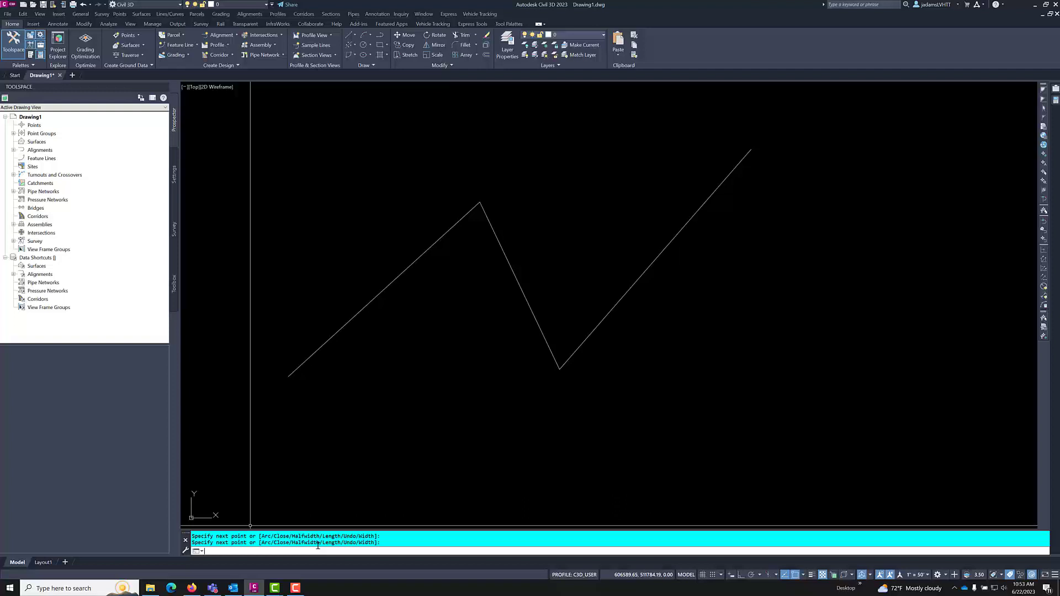
text(PL)
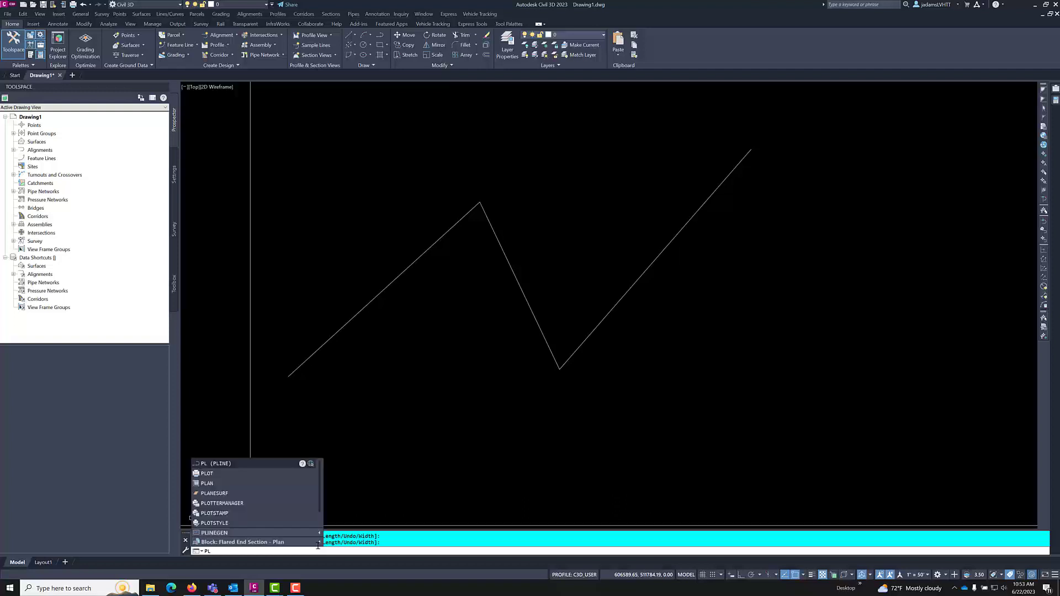
key(Return)
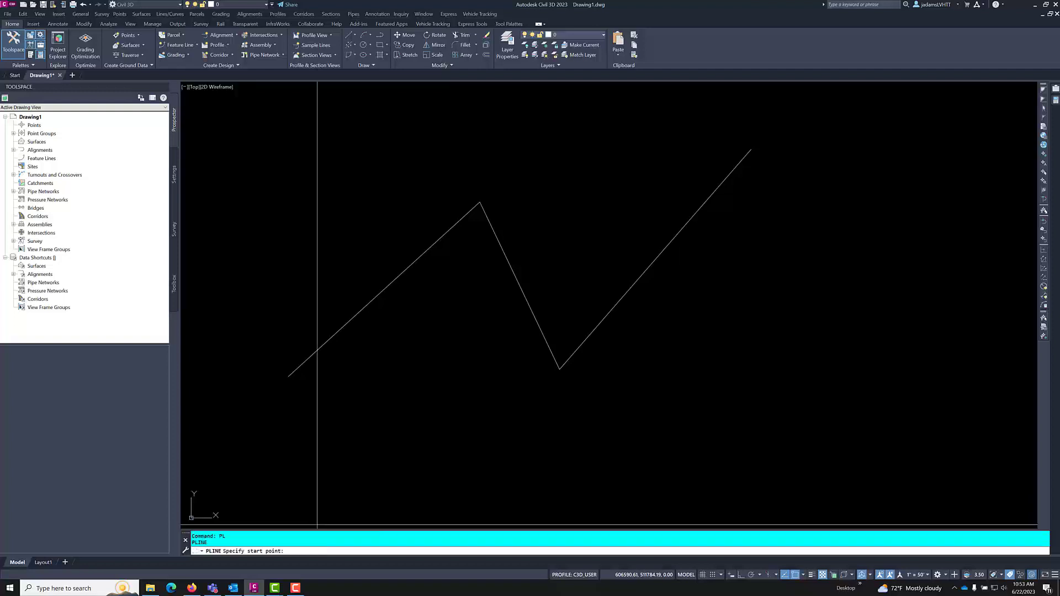
click(383, 454)
click(556, 423)
click(690, 407)
click(864, 229)
key(Return)
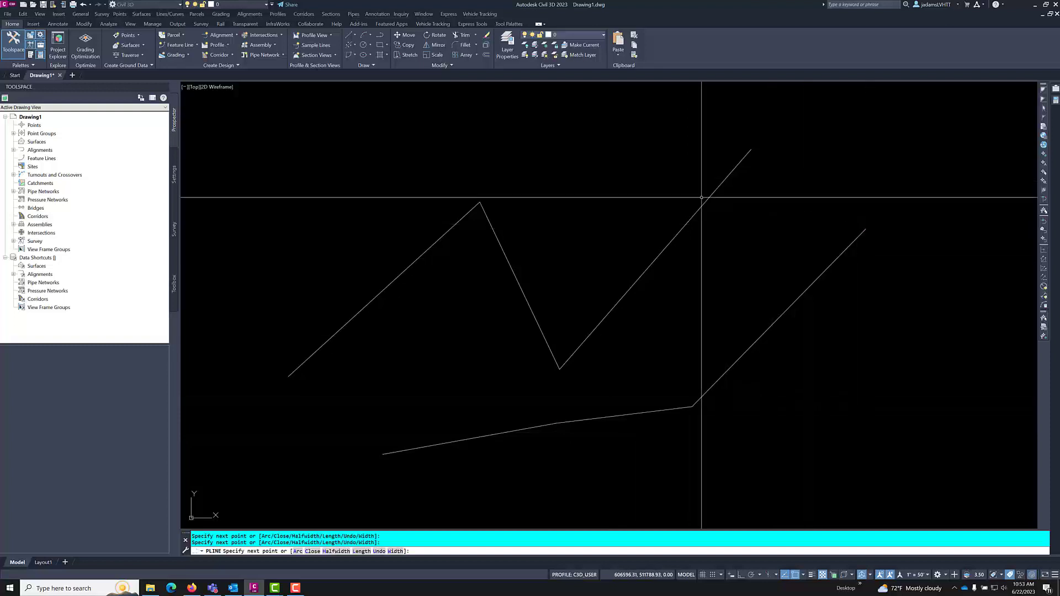
Step: Cancel the extra PL command entry and clear the selection
text(pl)
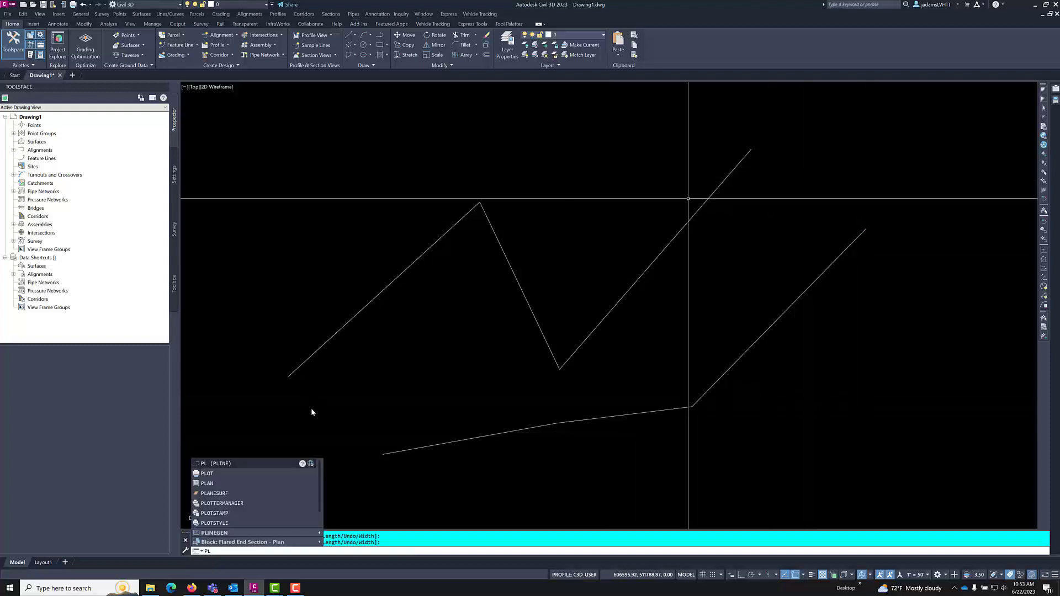
key(Escape)
key(Escape)
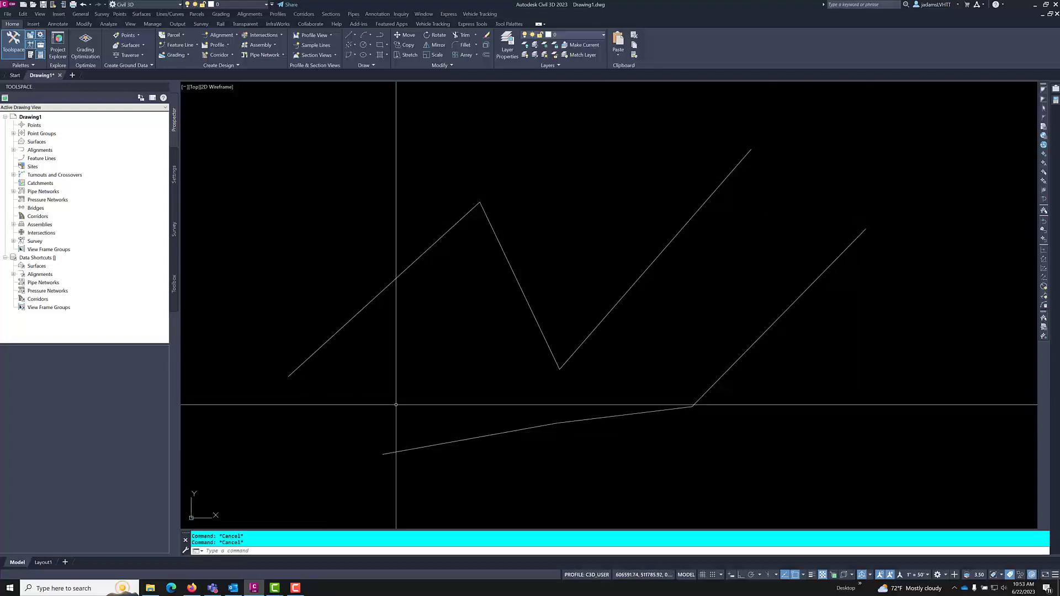
text(pl)
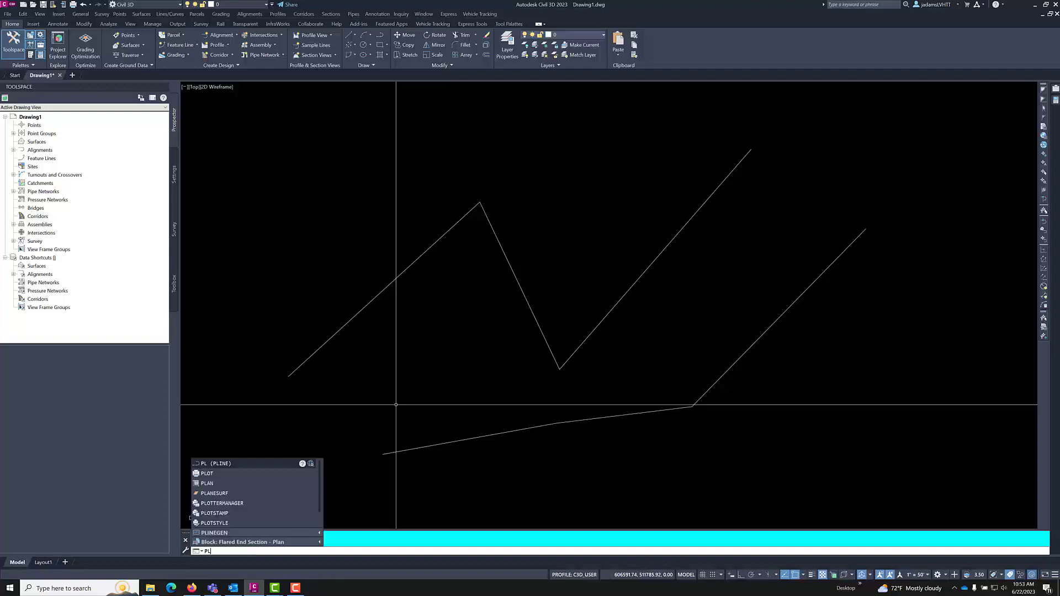
key(Escape)
key(Escape)
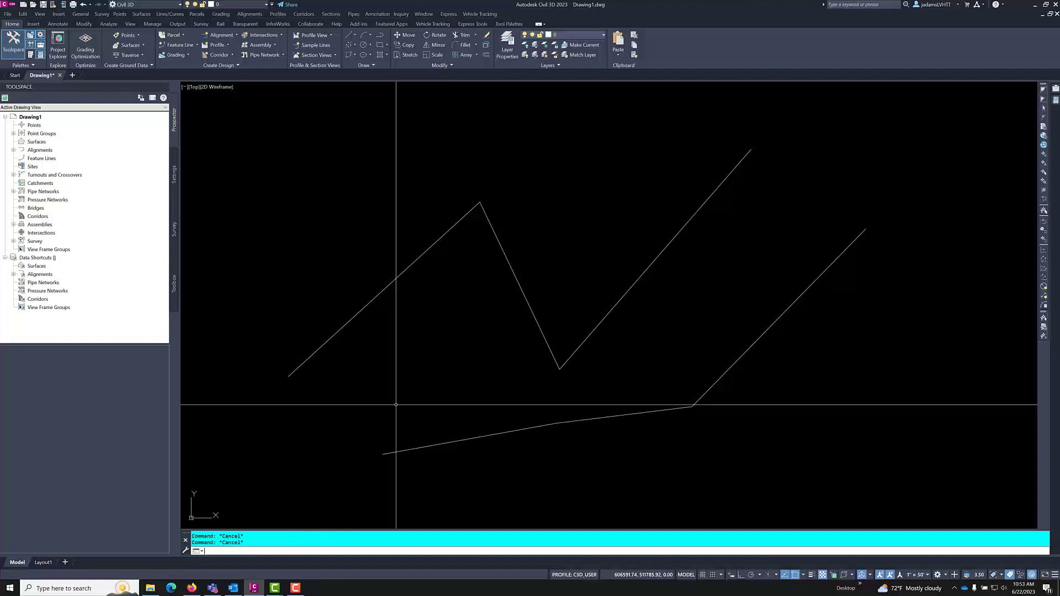
click(396, 404)
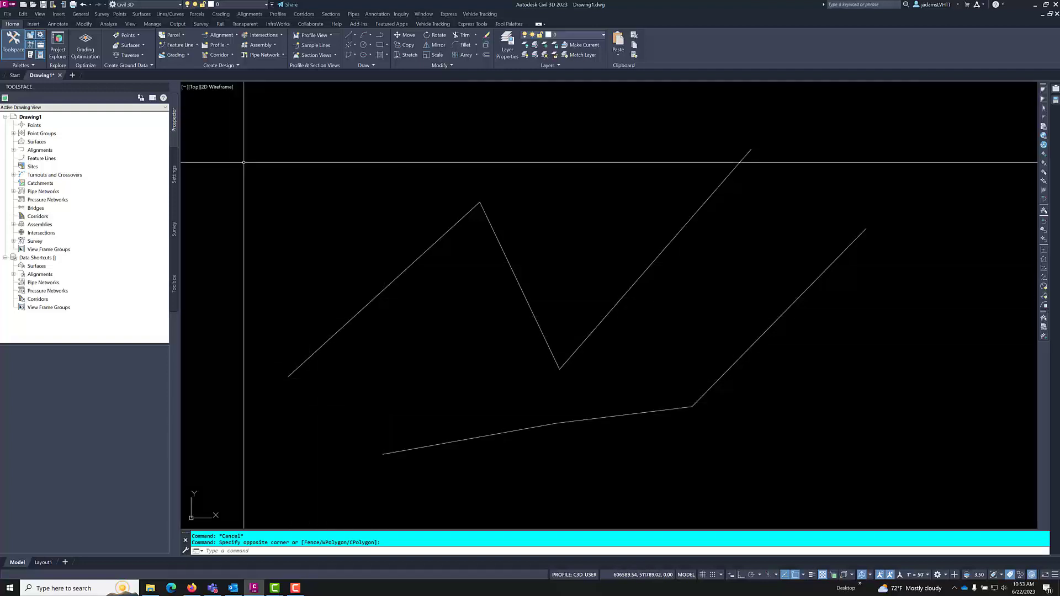
Step: Draw a new zigzag polyline from the left, peaking near the top and ending upper right
click(379, 39)
click(289, 287)
click(540, 166)
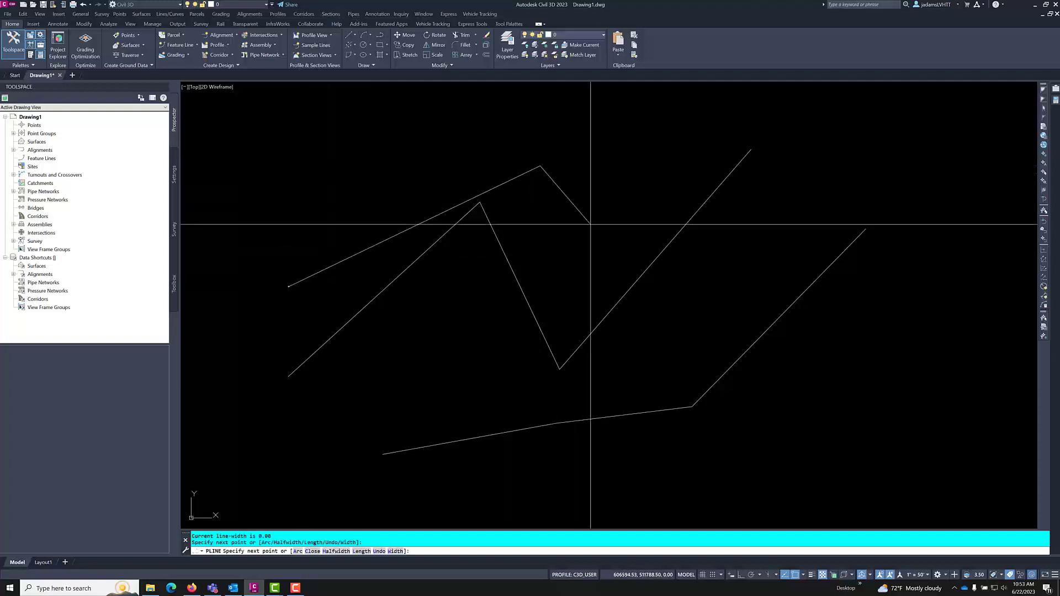
click(590, 224)
click(755, 129)
key(Return)
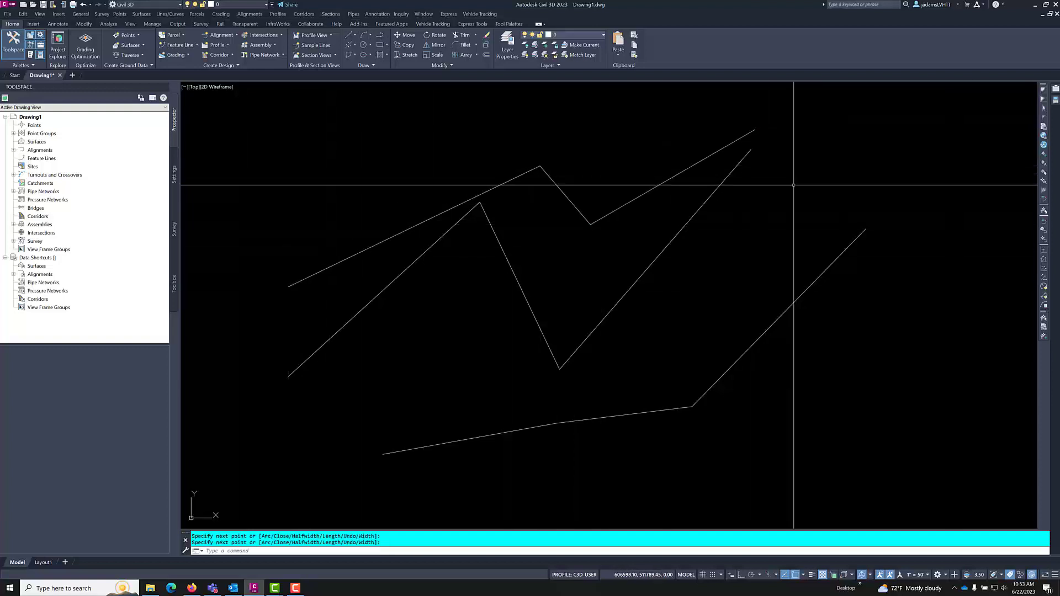
text(pl)
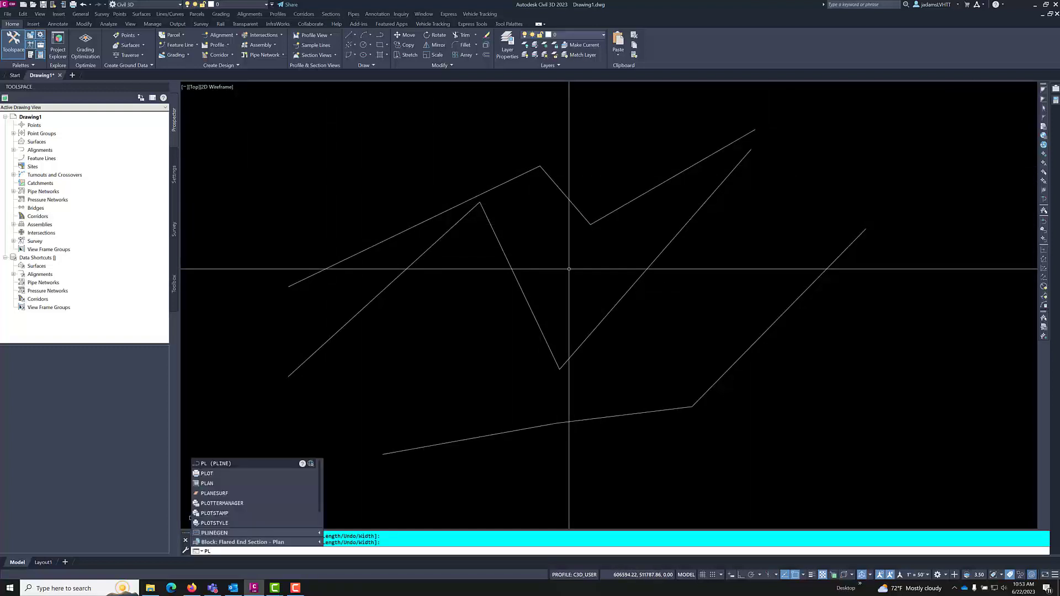
key(Escape)
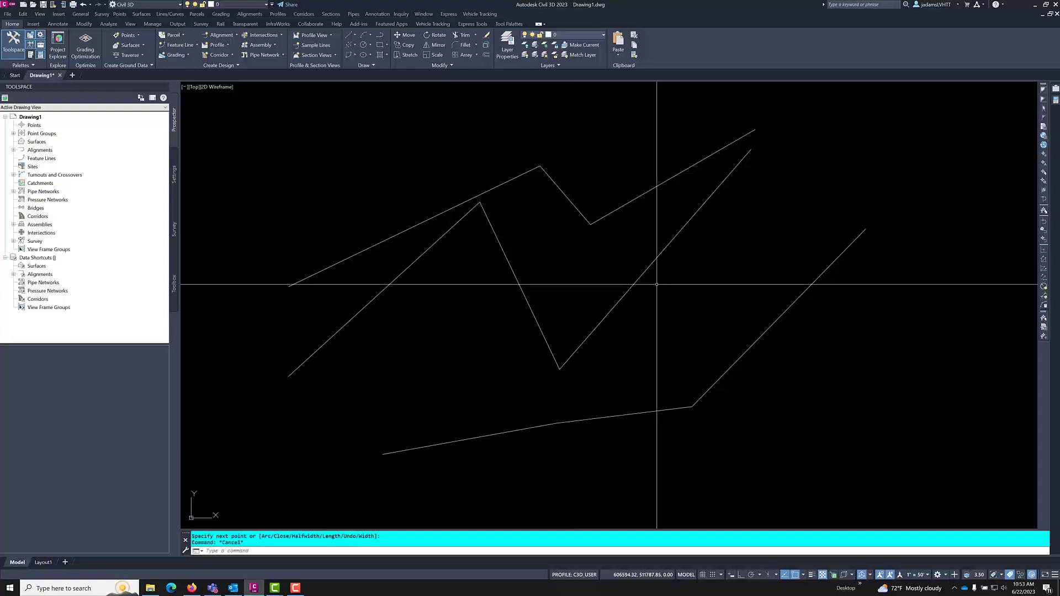
Step: Turn on Dynamic Input and browse the in-drawing PL suggestions, PLAN and PLOTTERMANAGER, then cancel
click(731, 575)
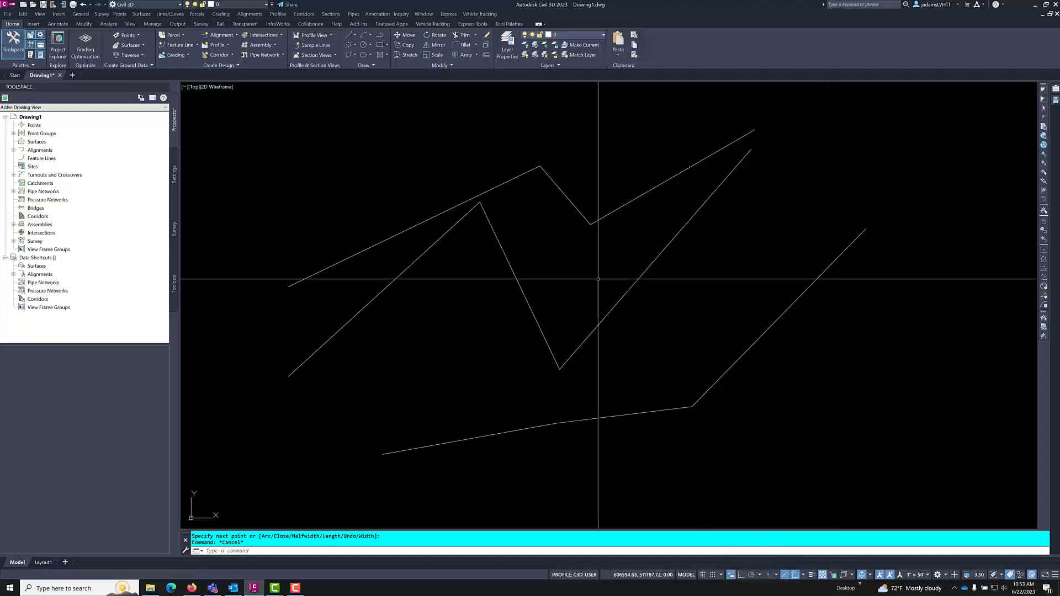
text(PL)
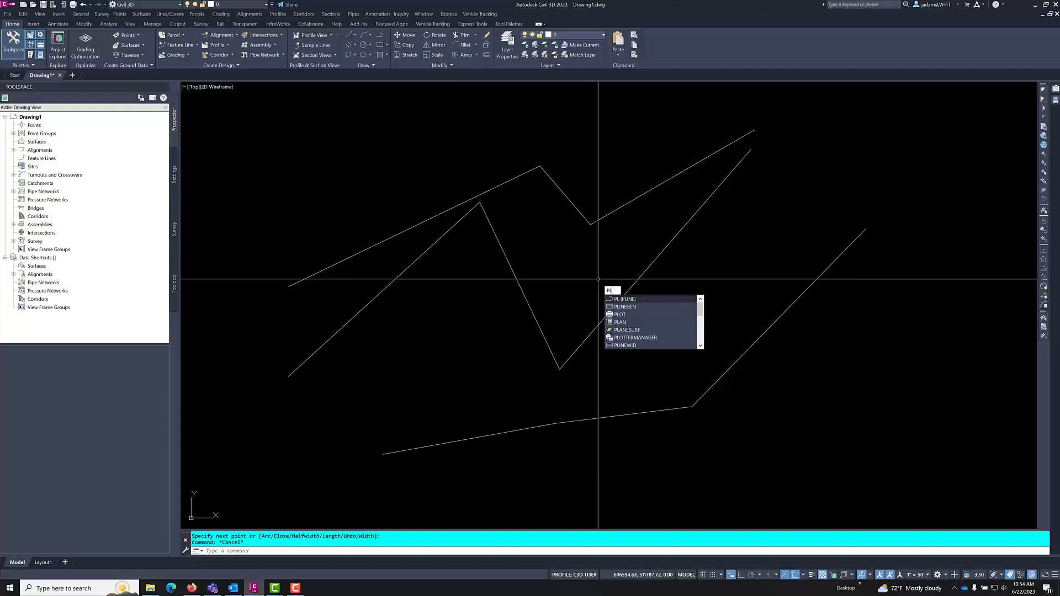
key(Down)
key(Down)
key(Down)
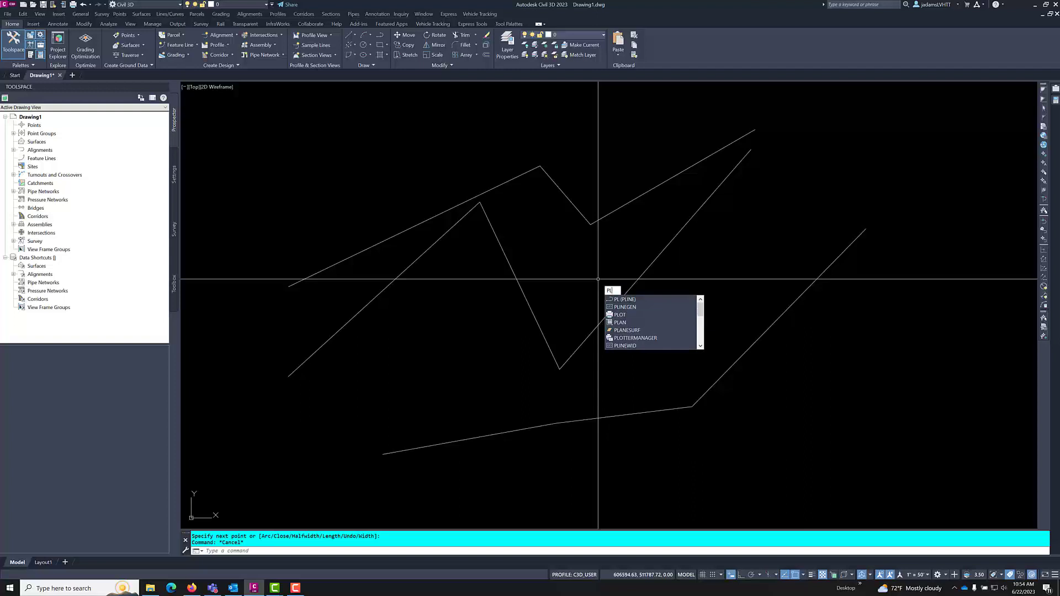
key(Down)
key(Down)
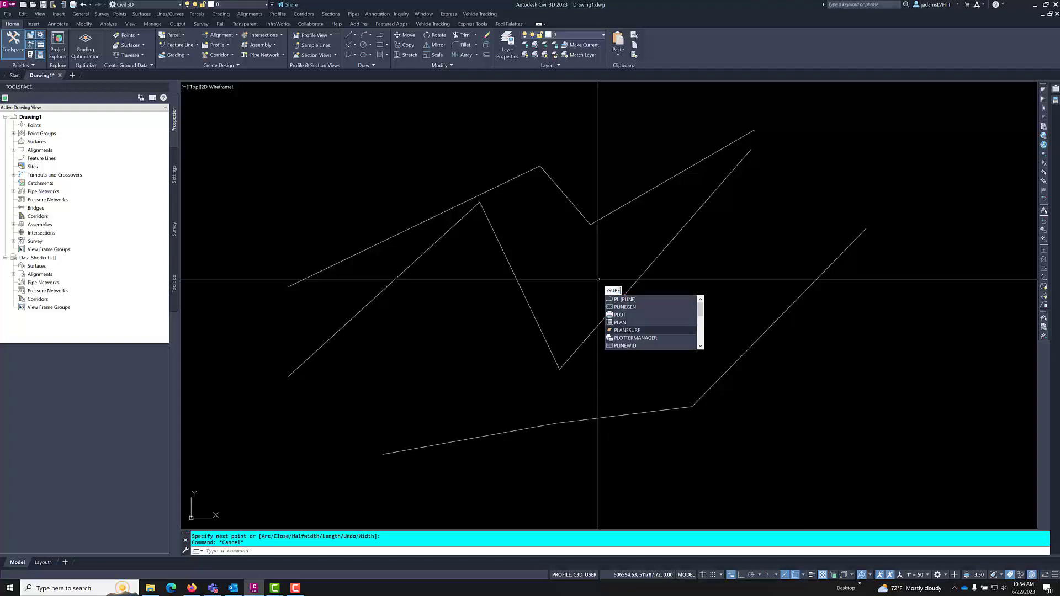
key(Up)
key(Up)
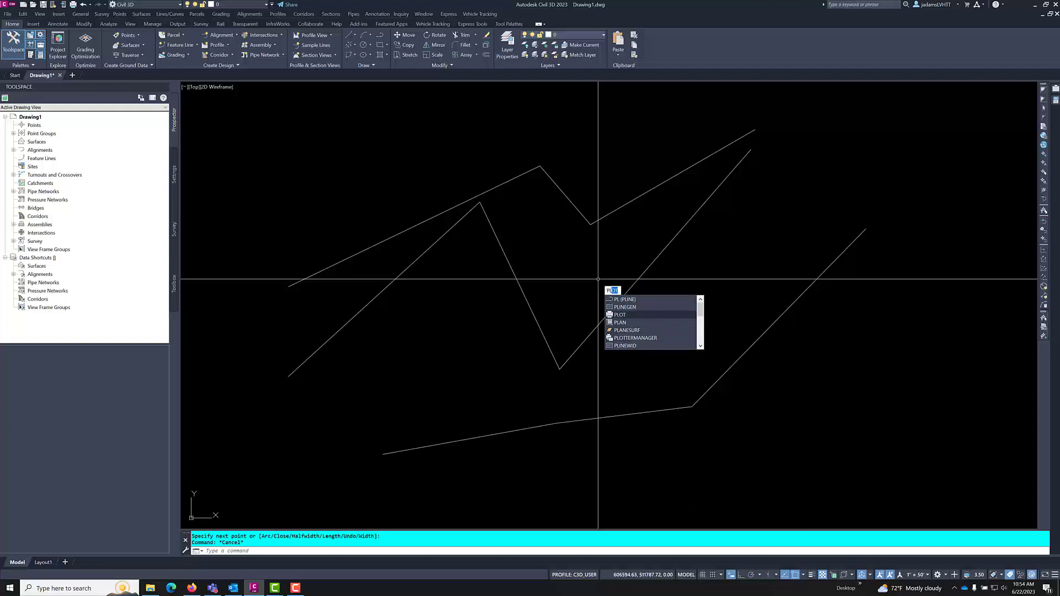
key(Escape)
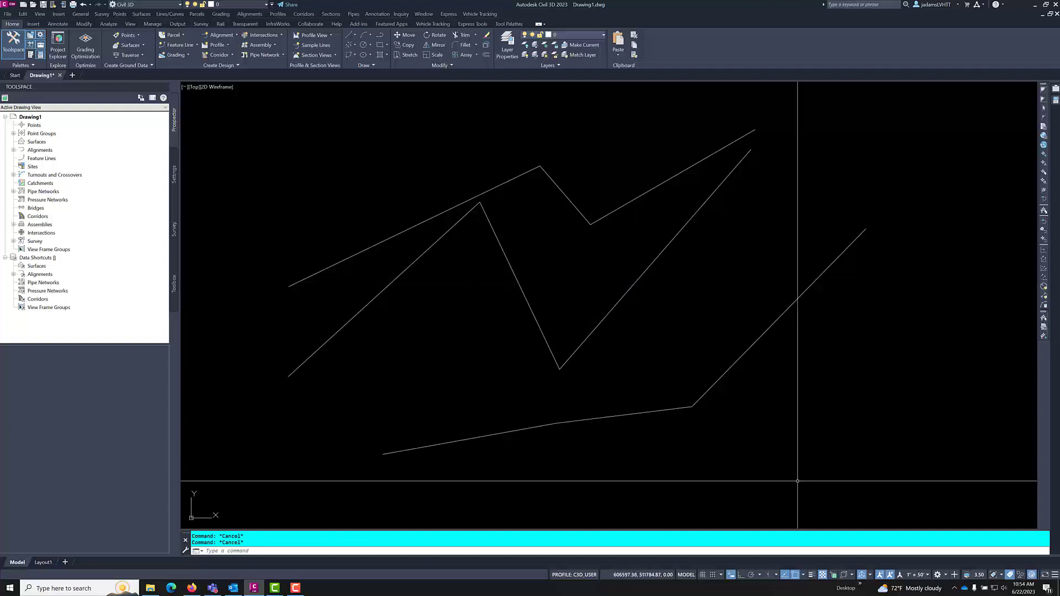
click(811, 575)
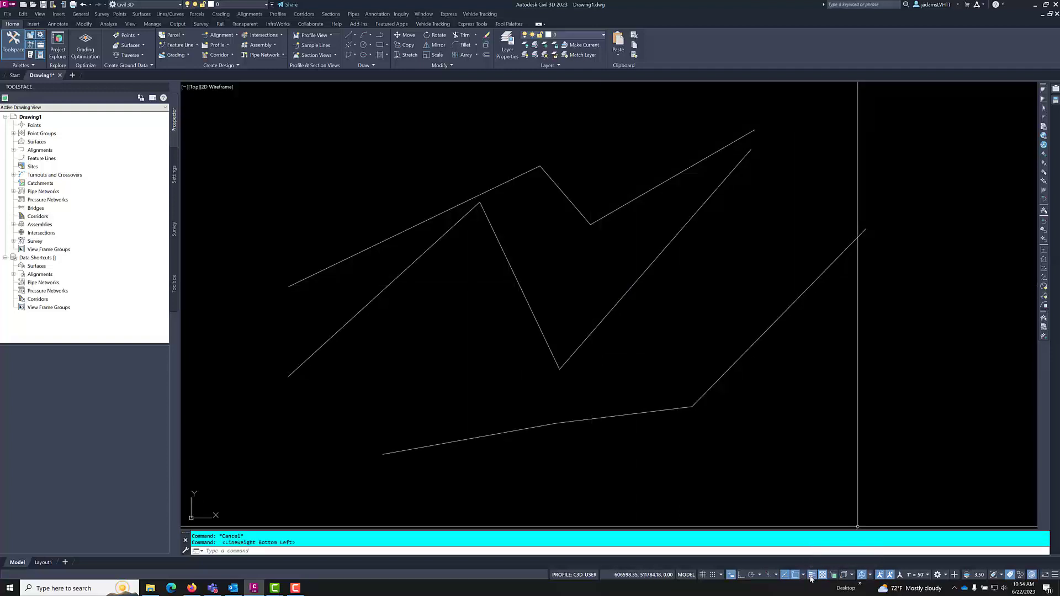
click(811, 576)
click(811, 576)
click(811, 576)
click(811, 576)
click(811, 576)
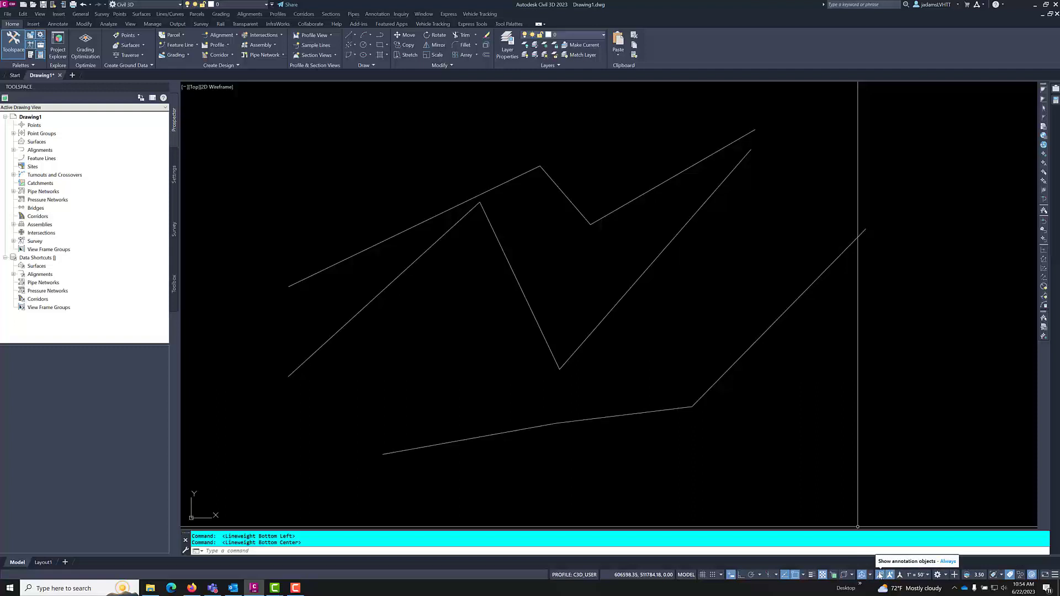
Step: Toggle object snap on and off from the status bar and F3, leaving it off
click(794, 575)
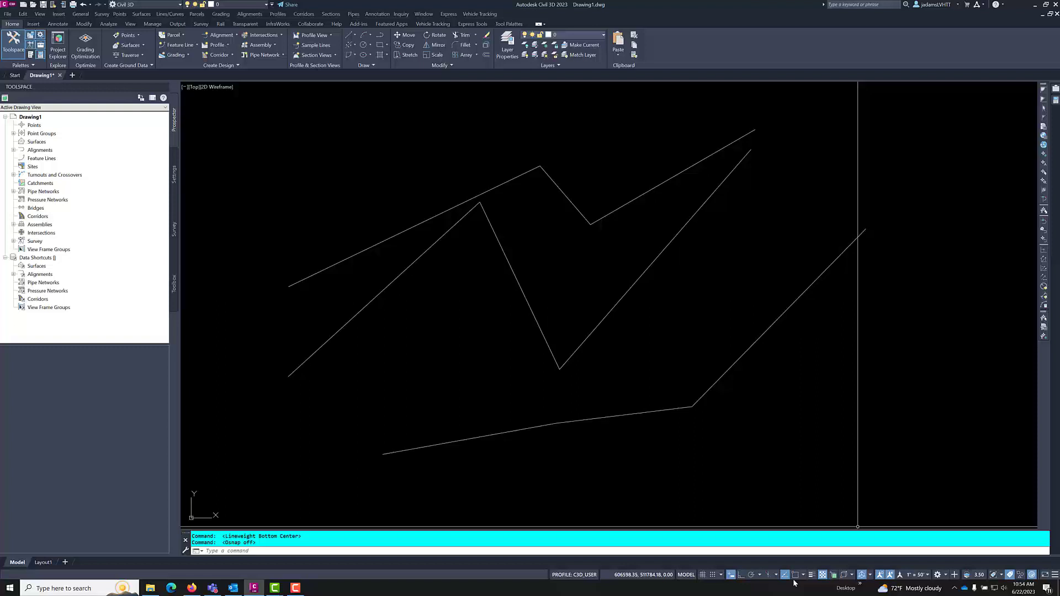
click(794, 575)
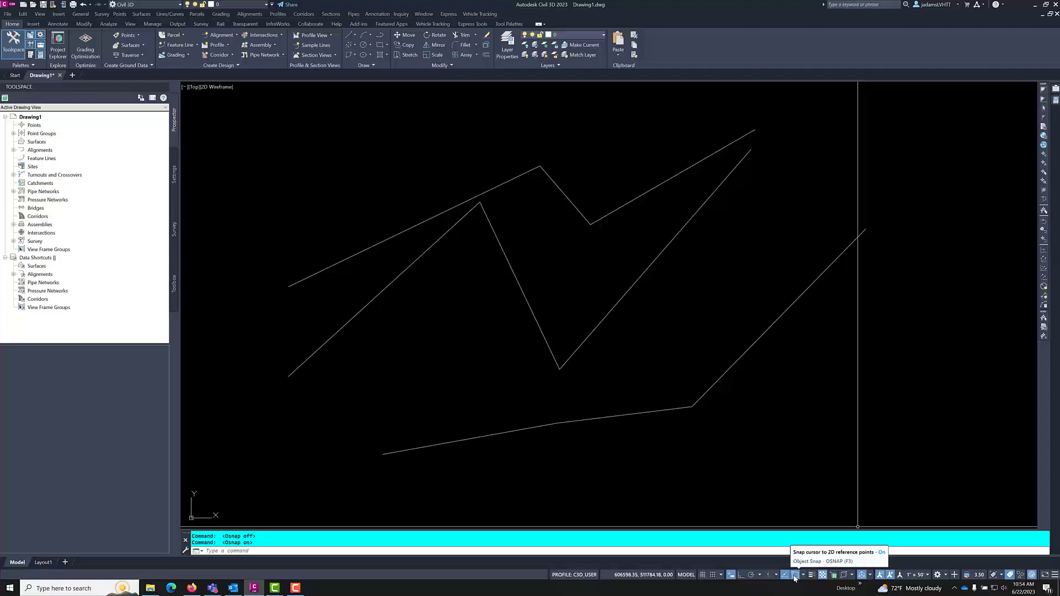
key(F3)
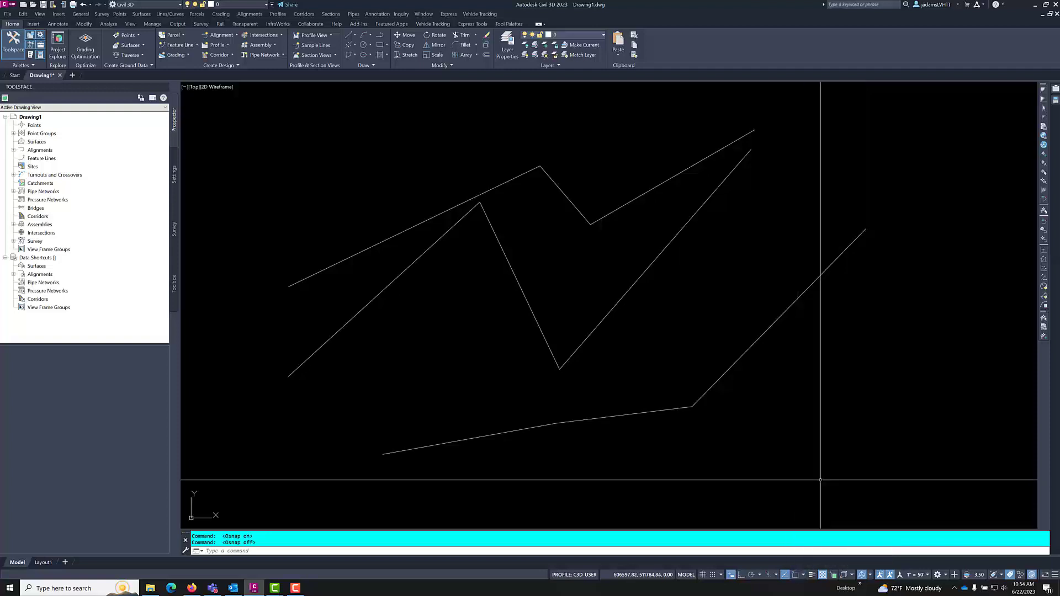
click(795, 579)
click(795, 578)
click(794, 579)
click(795, 578)
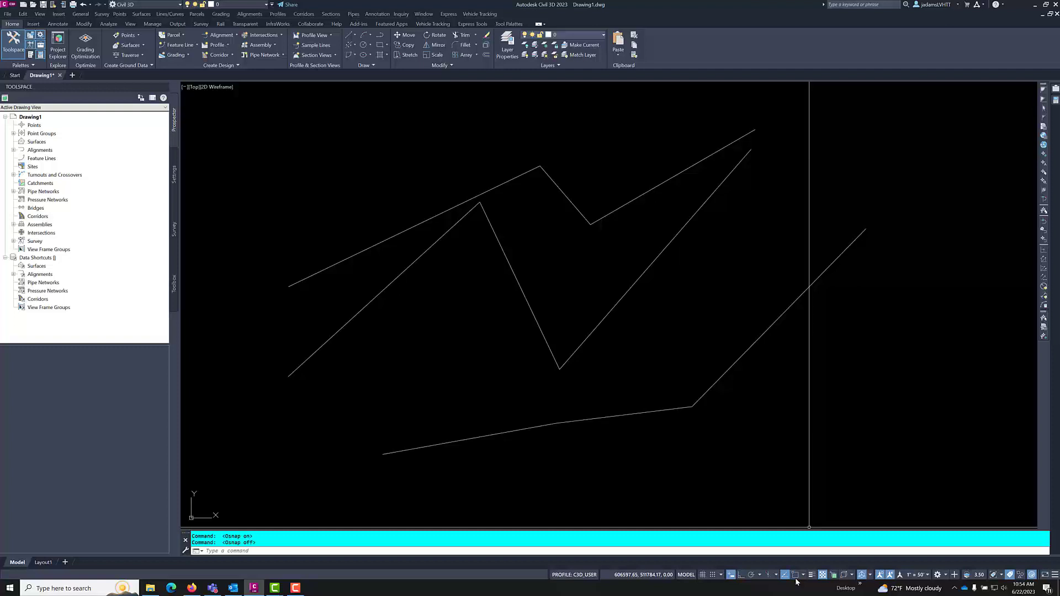
Step: Try selection cycling on and off, then switch object snap back off
click(834, 576)
click(834, 576)
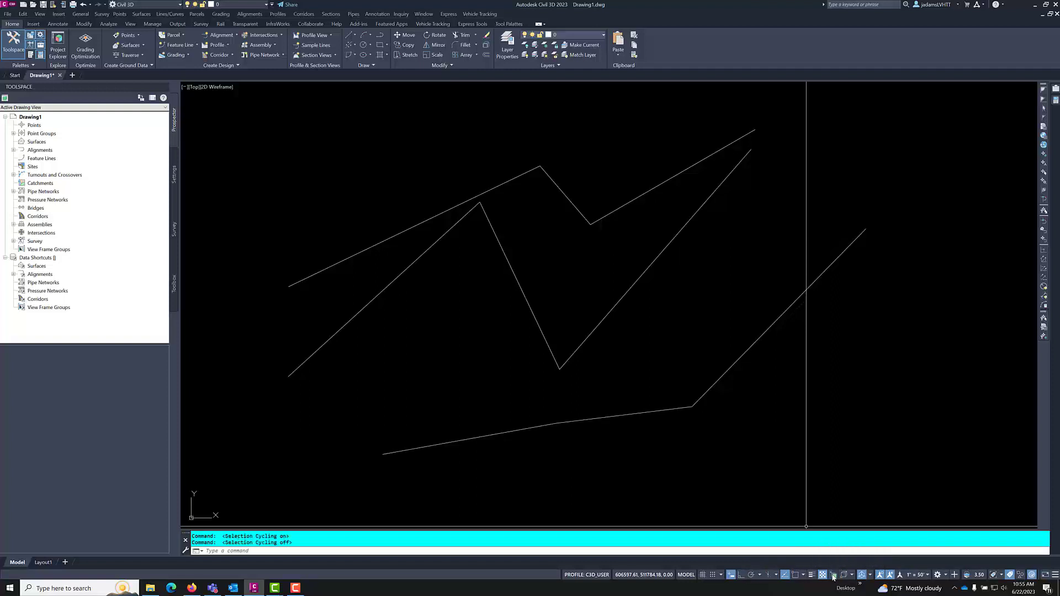
click(795, 576)
click(795, 576)
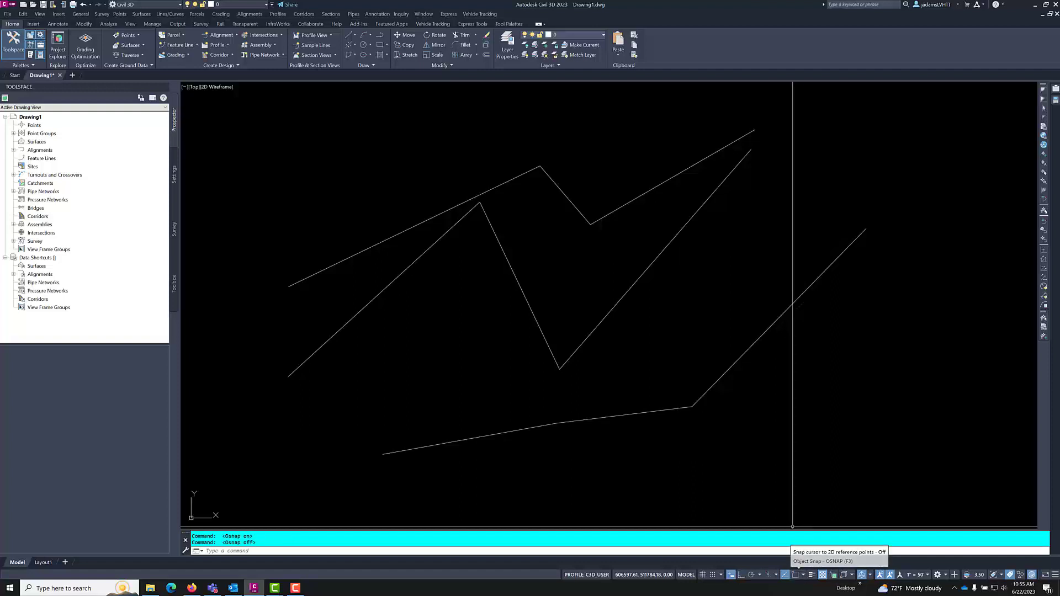